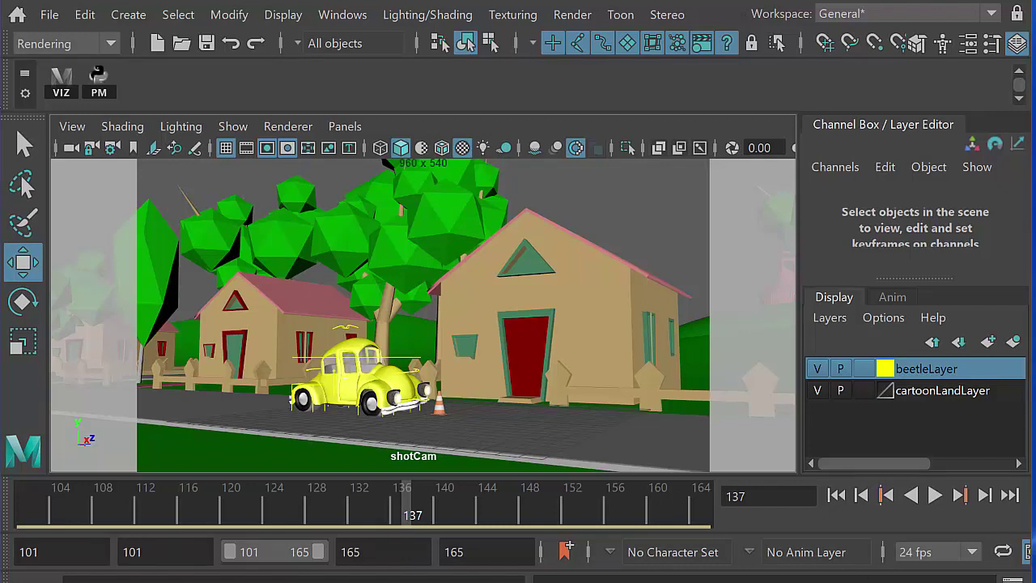
Switch to the web browser and search TurboSquid for cartoonland models
{"action": "key", "text": "alt+Tab"}
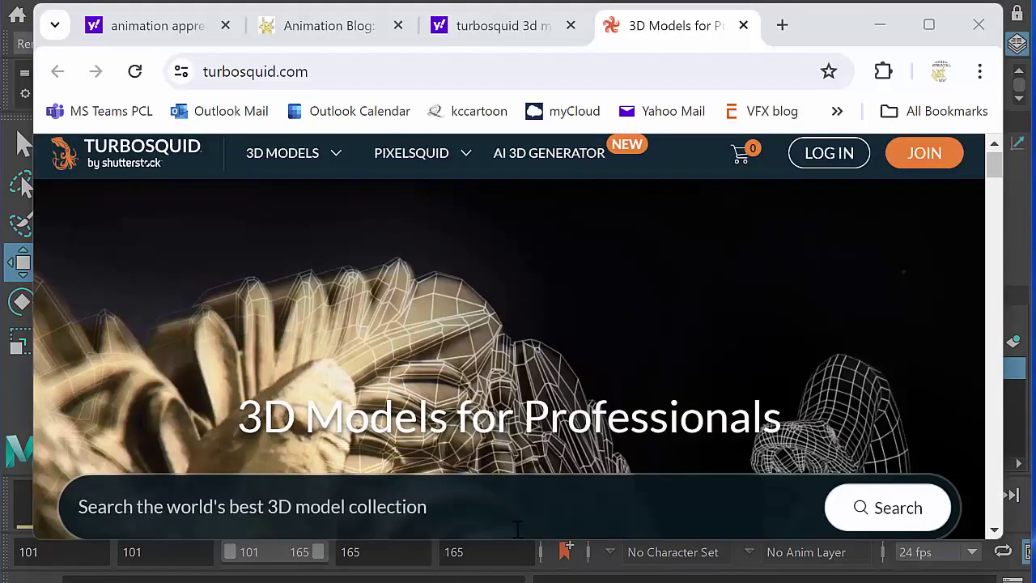
{"action": "left_click", "coordinate": [500, 510]}
{"action": "type", "text": "cartoonland"}
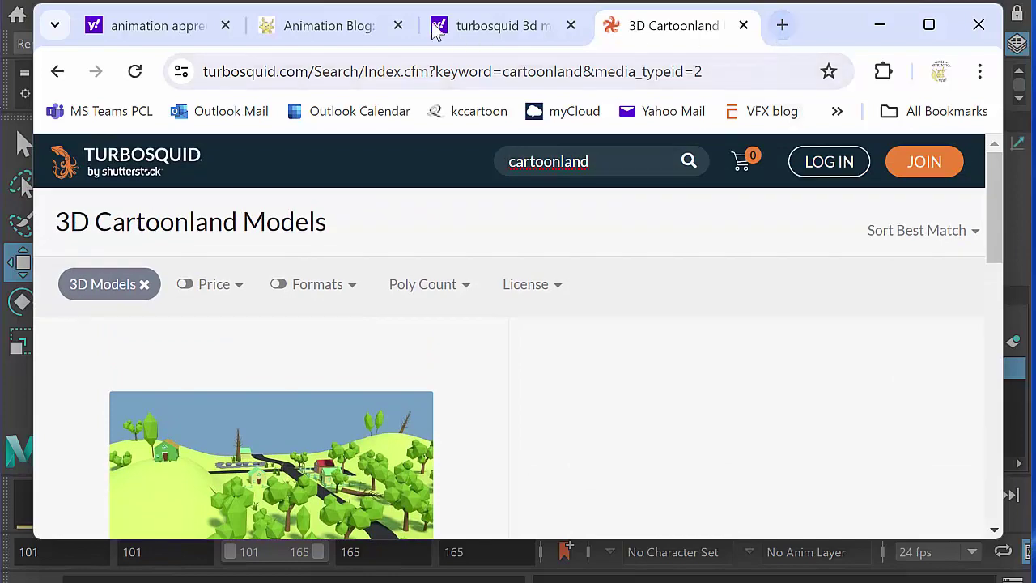
Look over the sudden-stop vehicle tutorial on the animation blog and search the blog for "yellow beetle"
{"action": "left_click", "coordinate": [358, 27]}
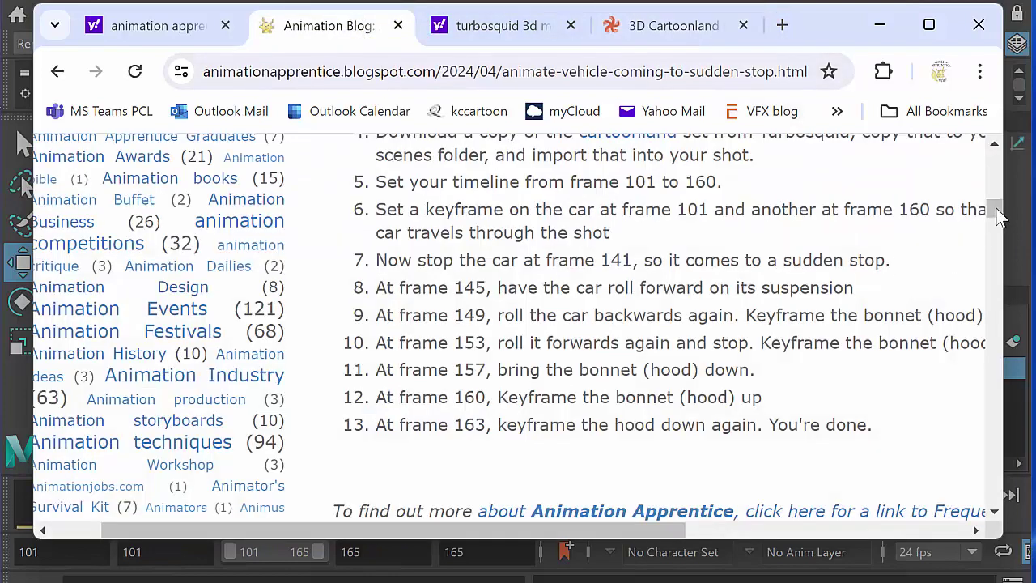
{"action": "key", "text": "Home"}
{"action": "scroll", "coordinate": [518, 324], "scroll_direction": "down", "scroll_amount": 7}
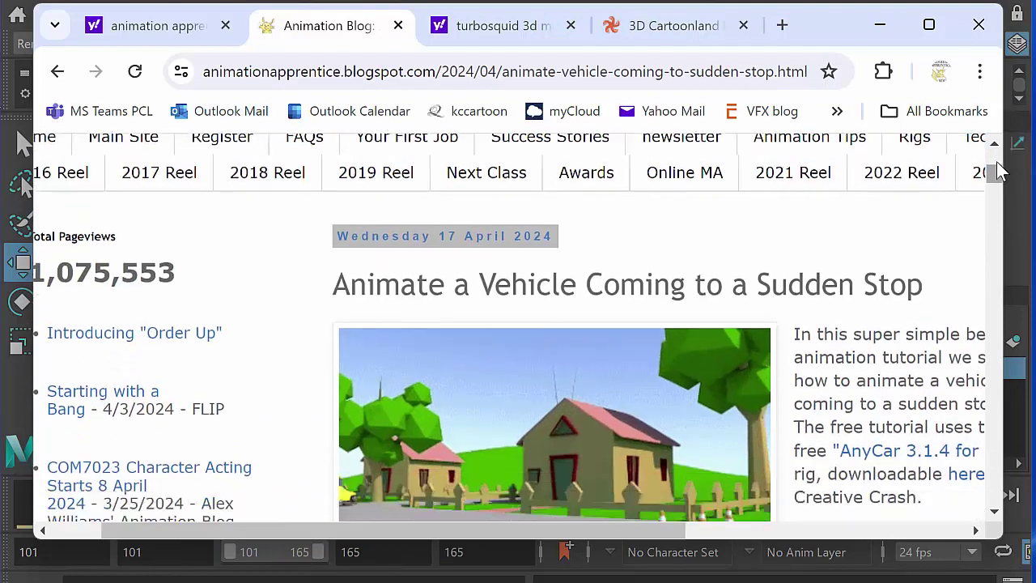
{"action": "scroll", "coordinate": [617, 524], "scroll_direction": "right", "scroll_amount": 5}
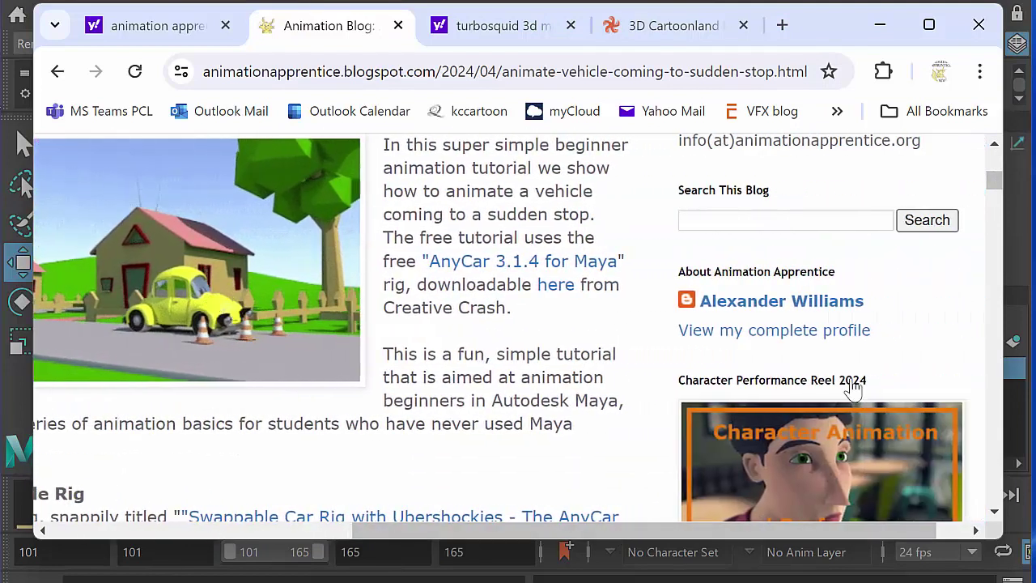
{"action": "left_click", "coordinate": [794, 214]}
{"action": "type", "text": "yel"}
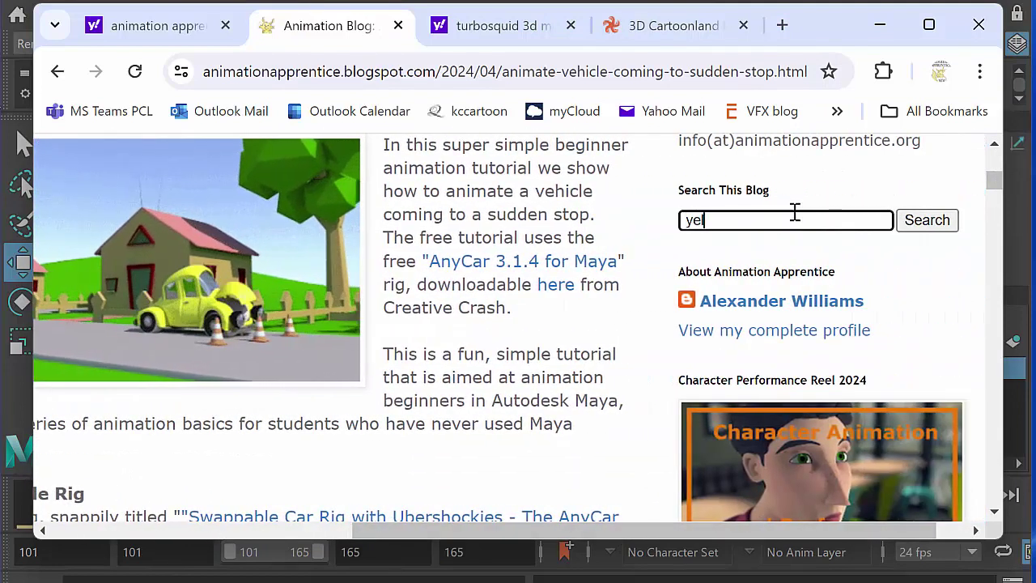
{"action": "type", "text": "low beetle"}
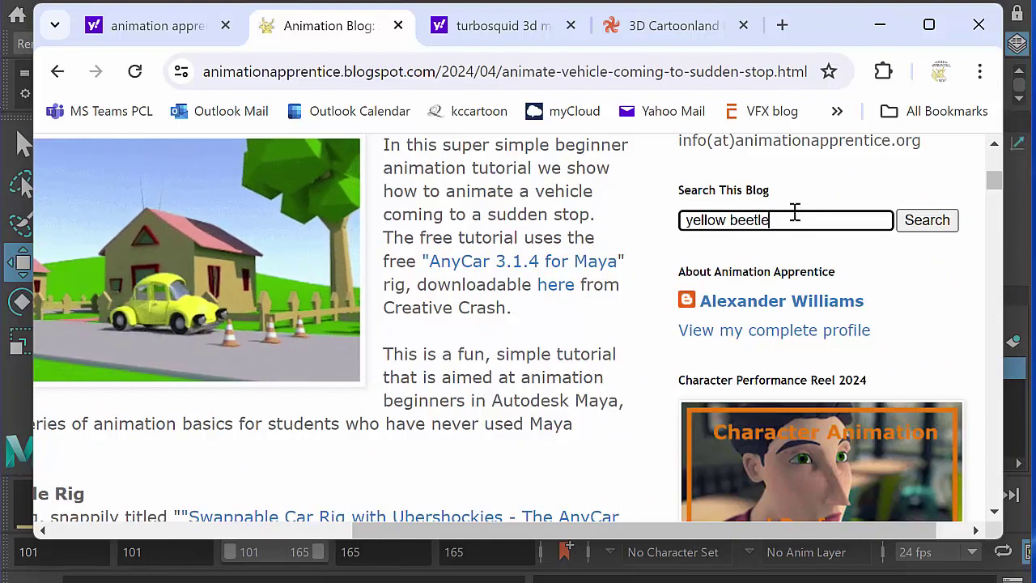
{"action": "key", "text": "Return"}
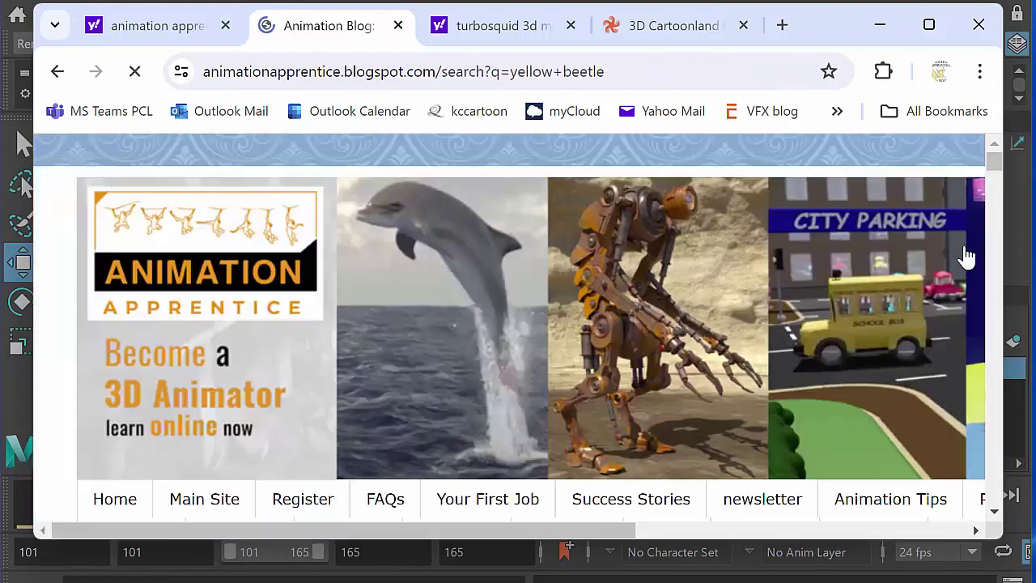
Find the Yellow Beetle free rig post in the blog's search results, look it over, and switch back to Maya
{"action": "left_click_drag", "start_coordinate": [993, 160], "coordinate": [995, 163]}
{"action": "scroll", "coordinate": [997, 170], "scroll_direction": "down", "scroll_amount": 10}
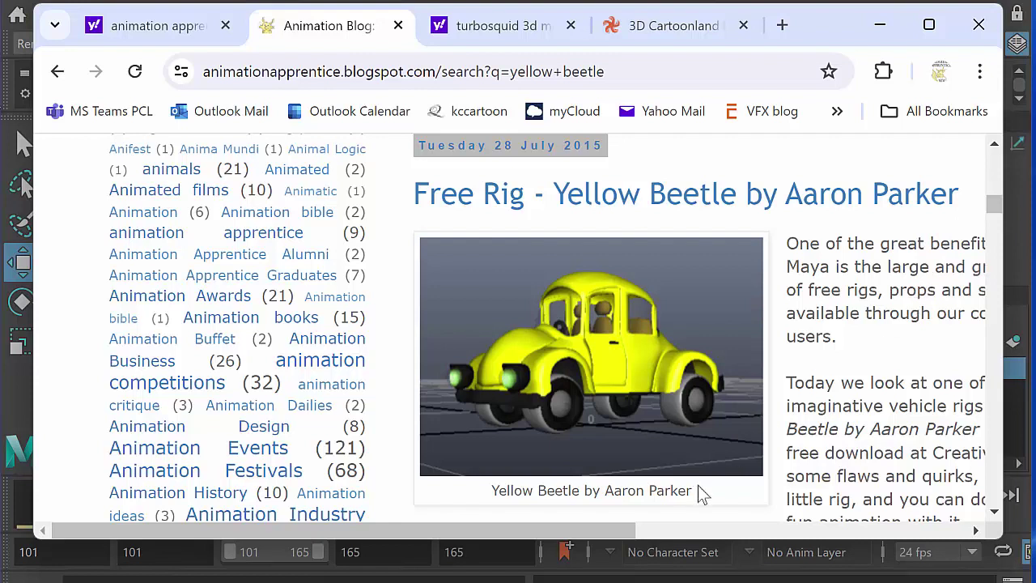
{"action": "scroll", "coordinate": [599, 528], "scroll_direction": "right", "scroll_amount": 4}
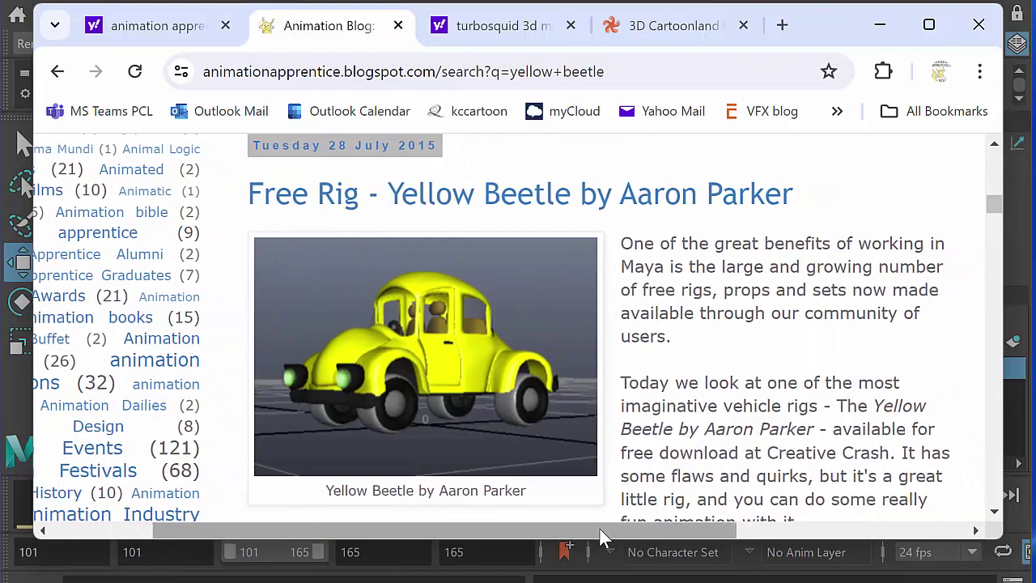
{"action": "scroll", "coordinate": [599, 527], "scroll_direction": "left", "scroll_amount": 4}
{"action": "left_click", "coordinate": [880, 28]}
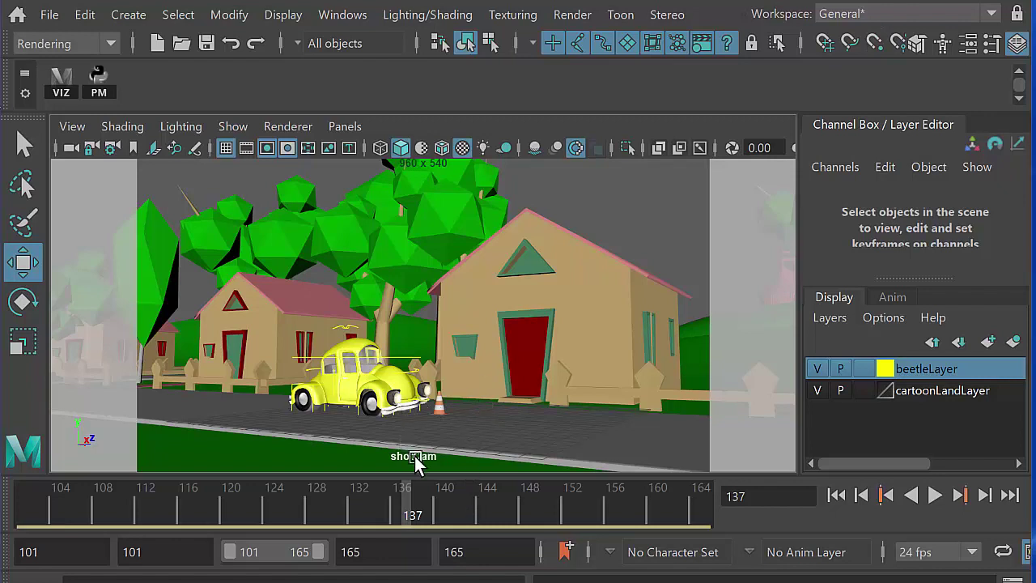
Go to frame 101 and select the yellow car's drive control
{"action": "left_click_drag", "start_coordinate": [394, 503], "coordinate": [23, 522]}
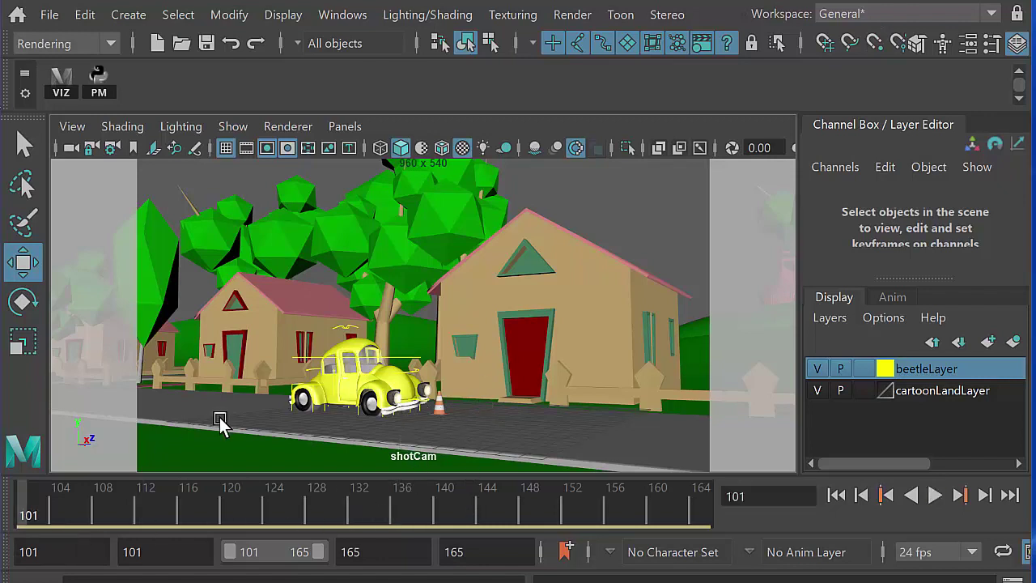
{"action": "left_click", "coordinate": [404, 372]}
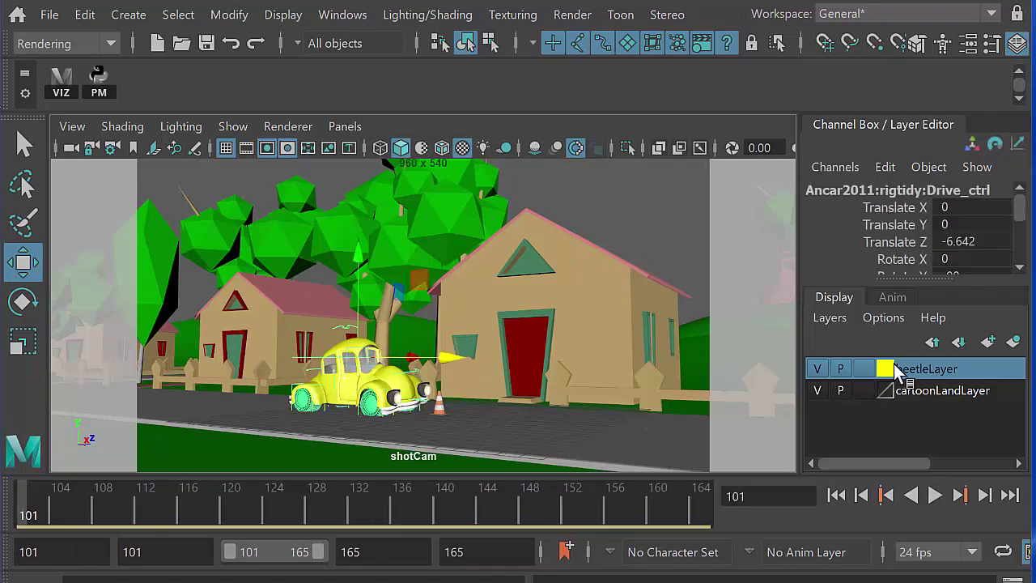
Check the visibility of beetleLayer and cartoonLandLayer in turn, leaving only cartoonLandLayer hidden
{"action": "left_click", "coordinate": [927, 390]}
{"action": "left_click", "coordinate": [817, 390]}
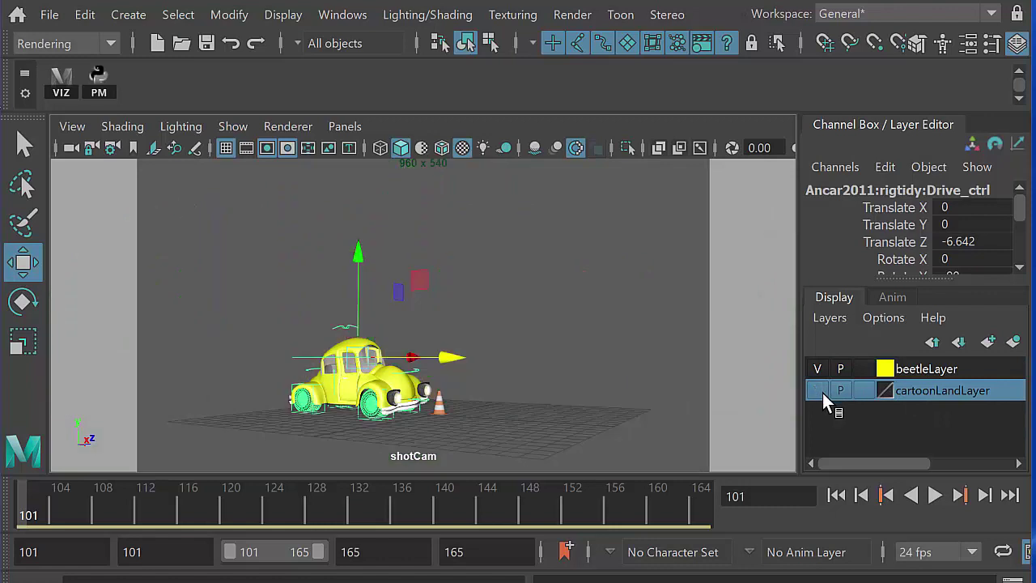
{"action": "left_click", "coordinate": [819, 391]}
{"action": "left_click", "coordinate": [818, 369]}
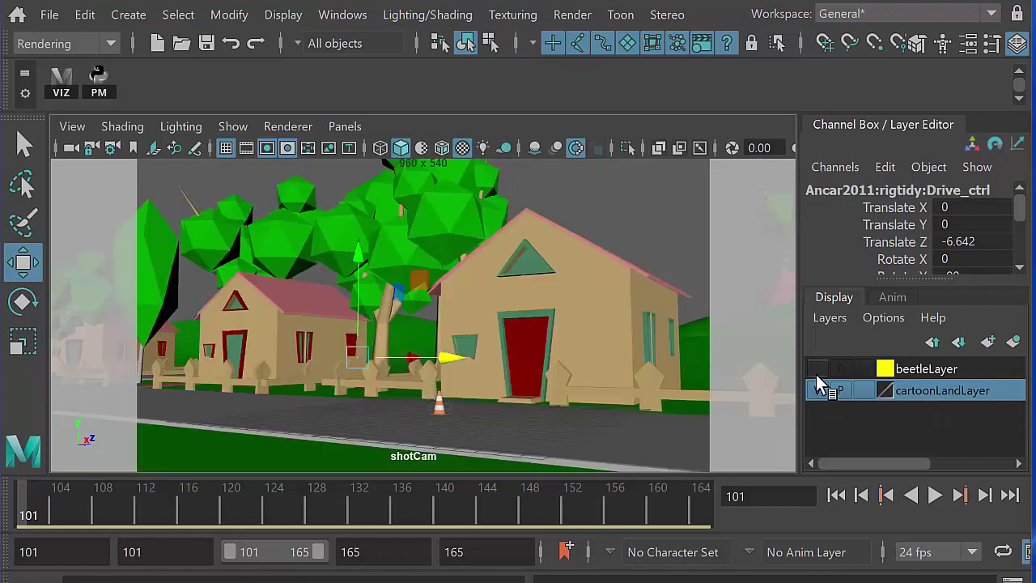
{"action": "left_click", "coordinate": [817, 368]}
{"action": "left_click", "coordinate": [813, 391]}
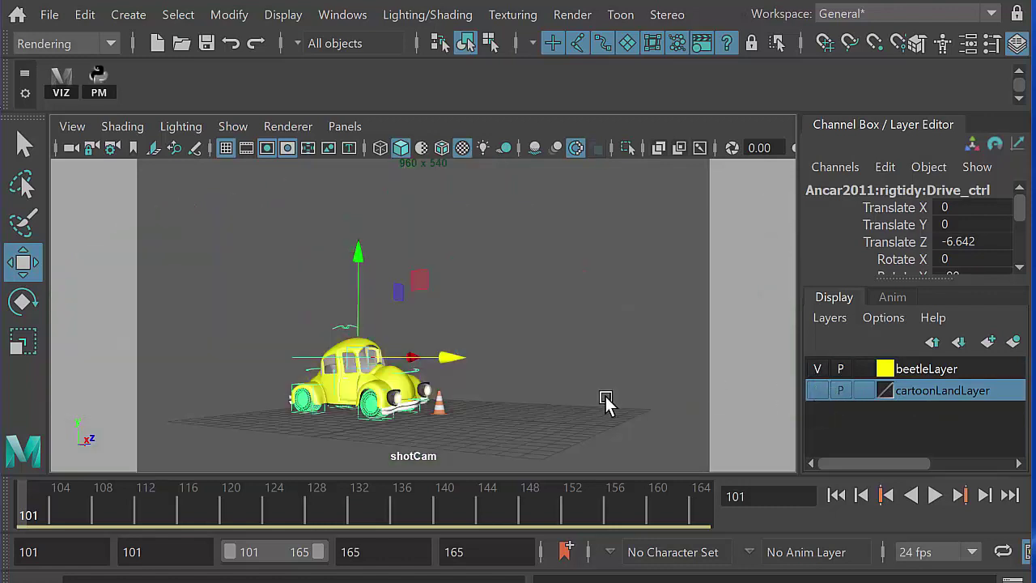
{"action": "left_click", "coordinate": [817, 391]}
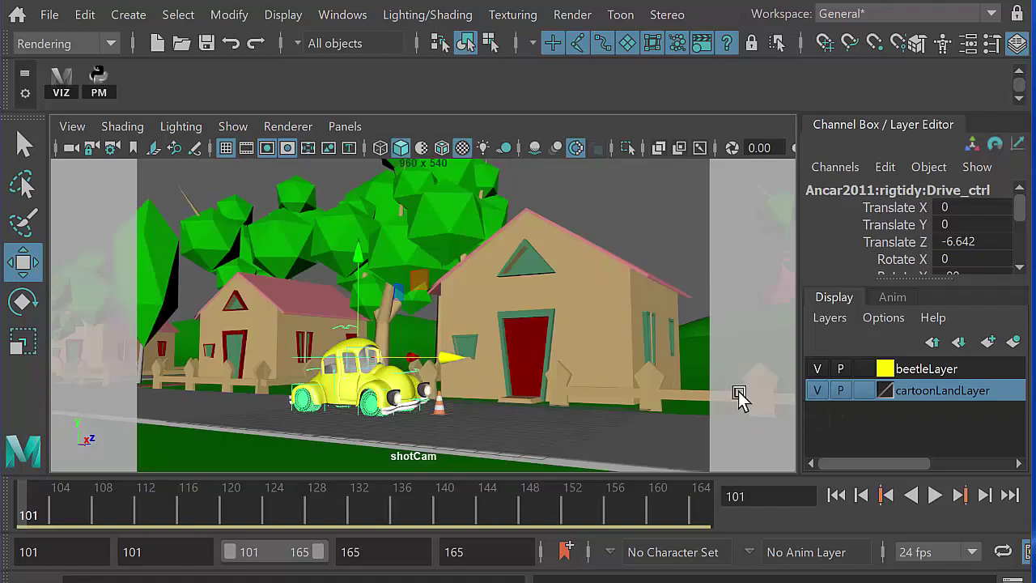
{"action": "left_click", "coordinate": [818, 390]}
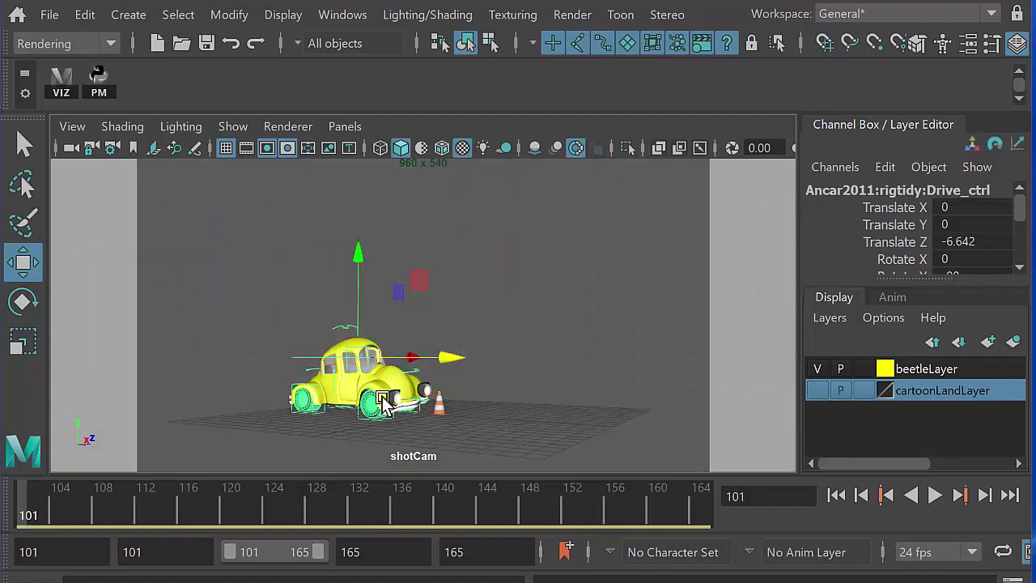
Move the car back out of the camera's view to a Translate Z of about -64.3 and keyframe it at frame 101
{"action": "key", "text": "alt+v"}
{"action": "key", "text": "alt+v"}
{"action": "left_click_drag", "start_coordinate": [444, 367], "coordinate": [59, 342]}
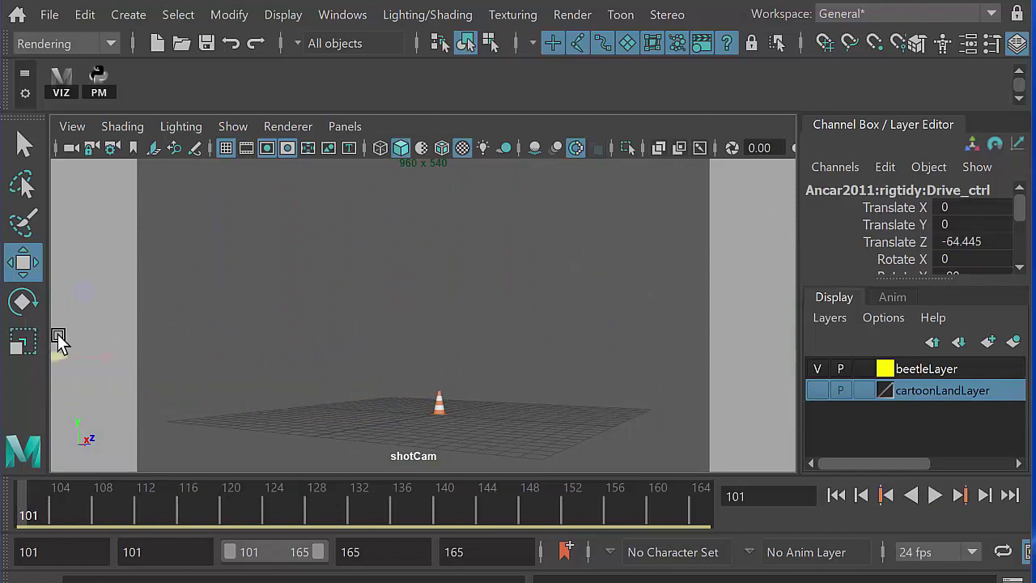
{"action": "key", "text": "s"}
{"action": "key", "text": "alt+v"}
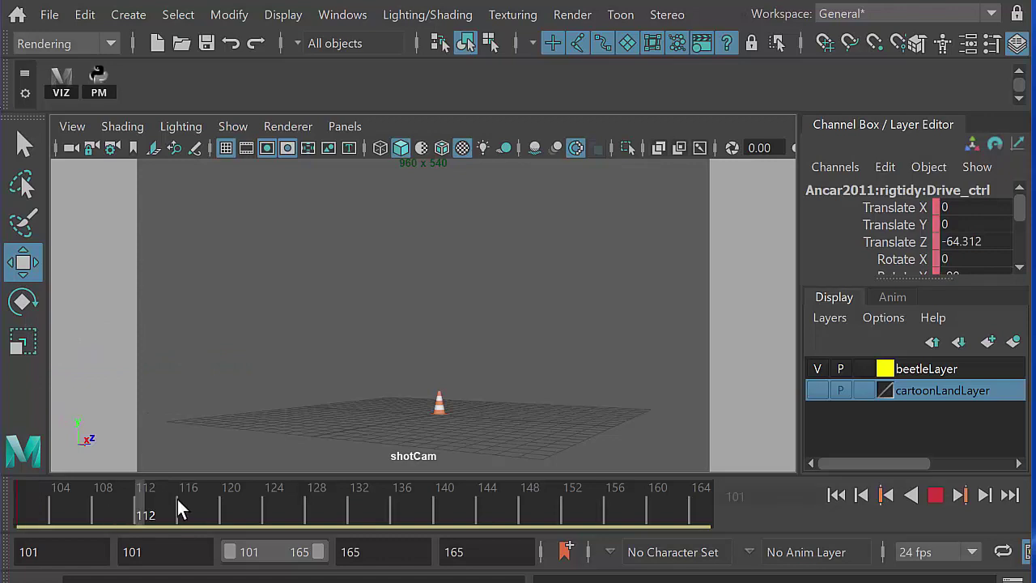
Go to frame 137 and try to move the car into the shot from the shotCam view
{"action": "left_click_drag", "start_coordinate": [409, 514], "coordinate": [404, 514]}
{"action": "left_click_drag", "start_coordinate": [68, 362], "coordinate": [463, 396]}
{"action": "key", "text": "ctrl+z"}
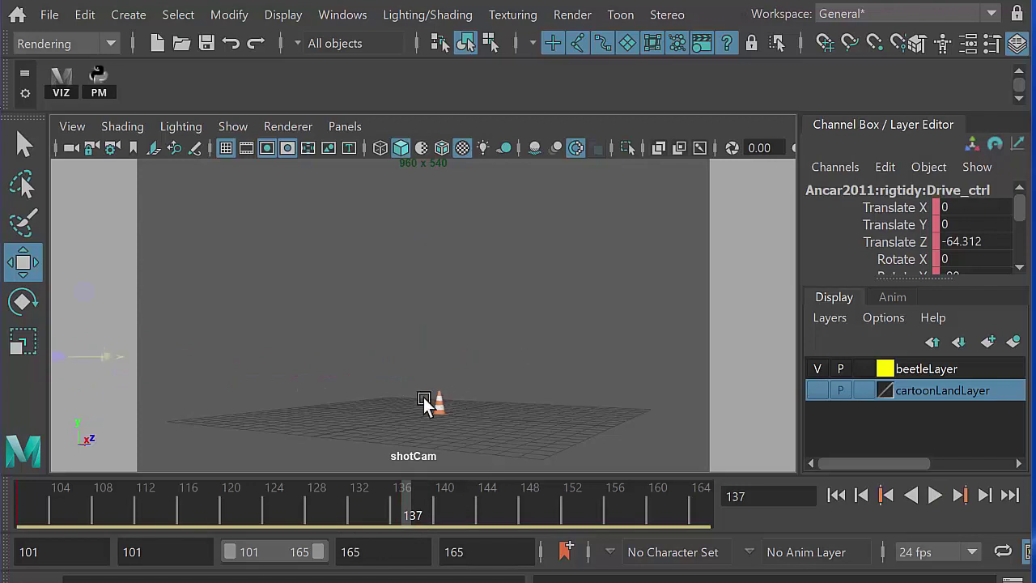
Switch to the multi-pane layout and move the car forward in the persp1 view to a Translate Z of about -3.7
{"action": "key", "text": "space"}
{"action": "key", "text": "space"}
{"action": "left_click_drag", "start_coordinate": [350, 328], "coordinate": [359, 322]}
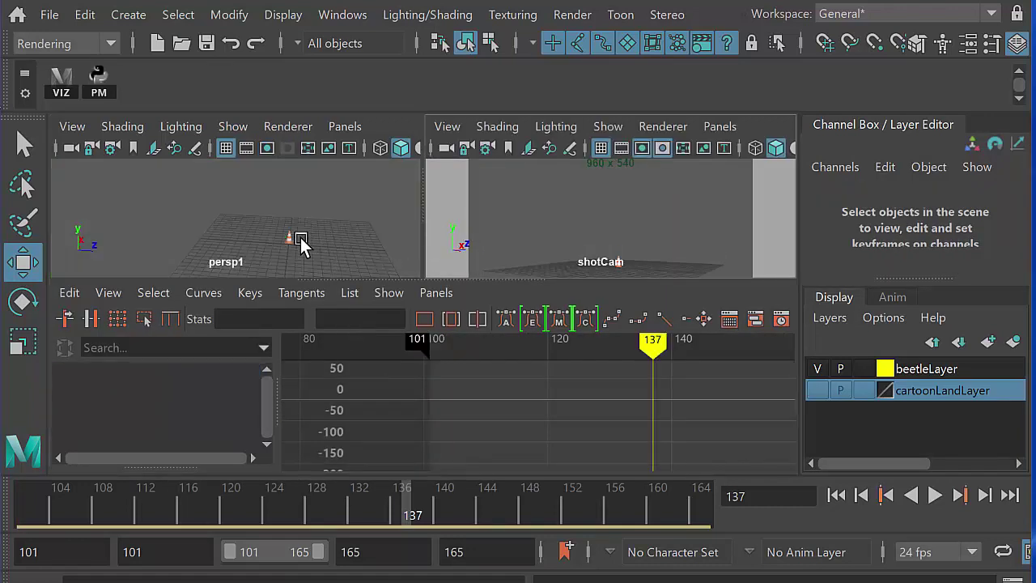
{"action": "scroll", "coordinate": [300, 240], "scroll_direction": "down", "scroll_amount": 5}
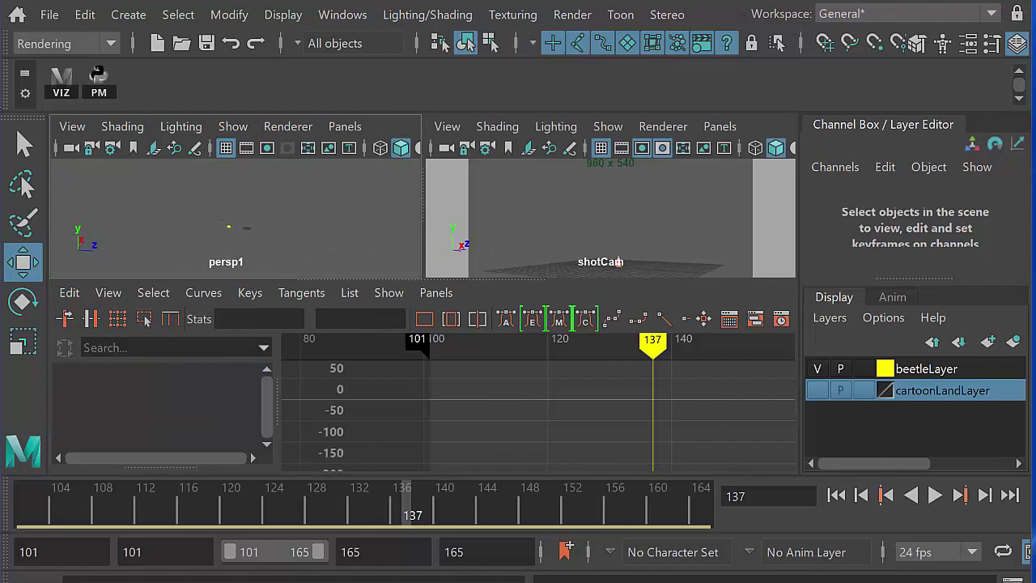
{"action": "key", "text": "f"}
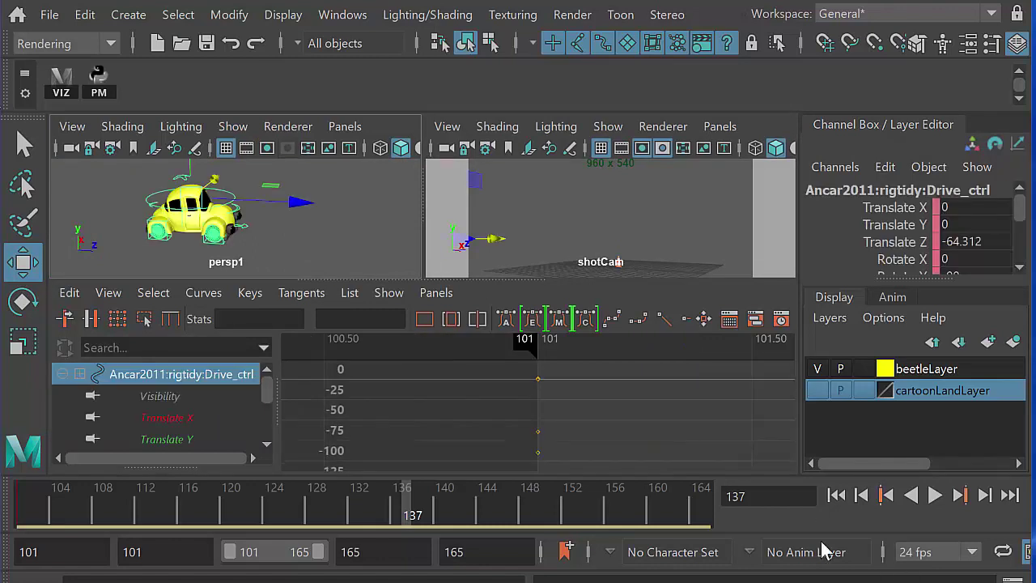
{"action": "scroll", "coordinate": [316, 231], "scroll_direction": "down", "scroll_amount": 4}
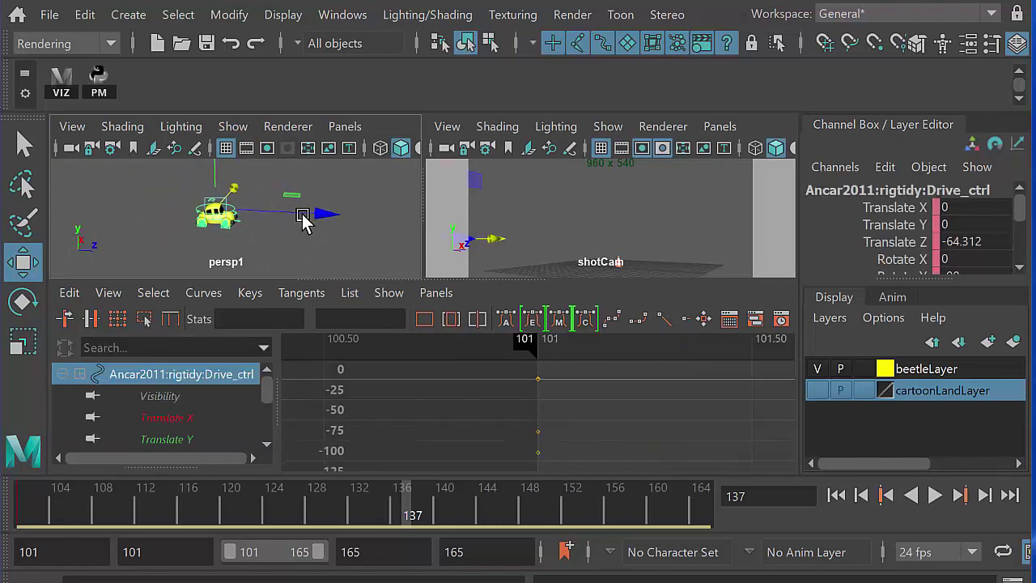
{"action": "left_click_drag", "start_coordinate": [303, 219], "coordinate": [623, 224]}
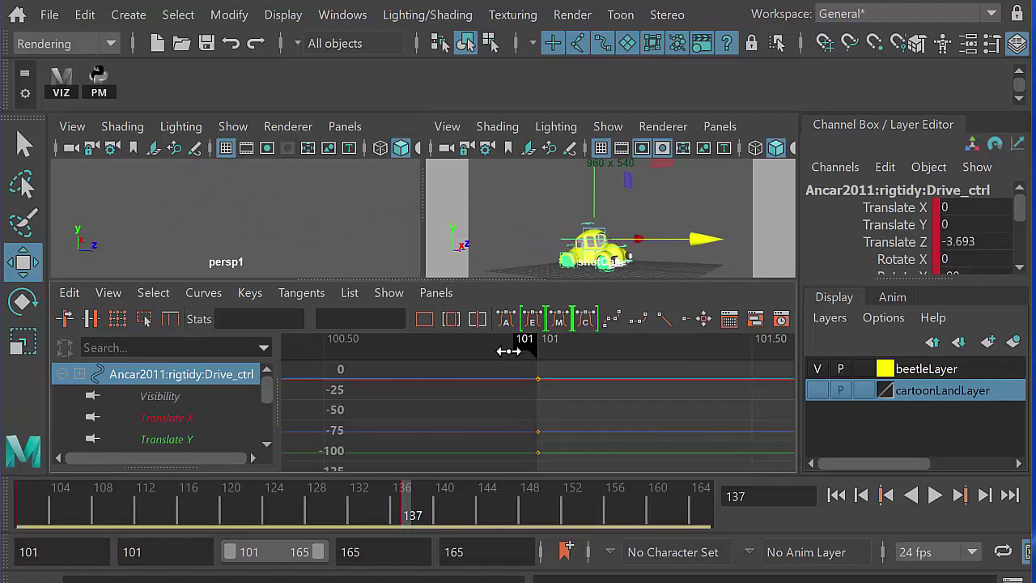
Show cartoonLandLayer and pull the car back behind the traffic cone to a Translate Z of about -6.6
{"action": "left_click", "coordinate": [819, 390]}
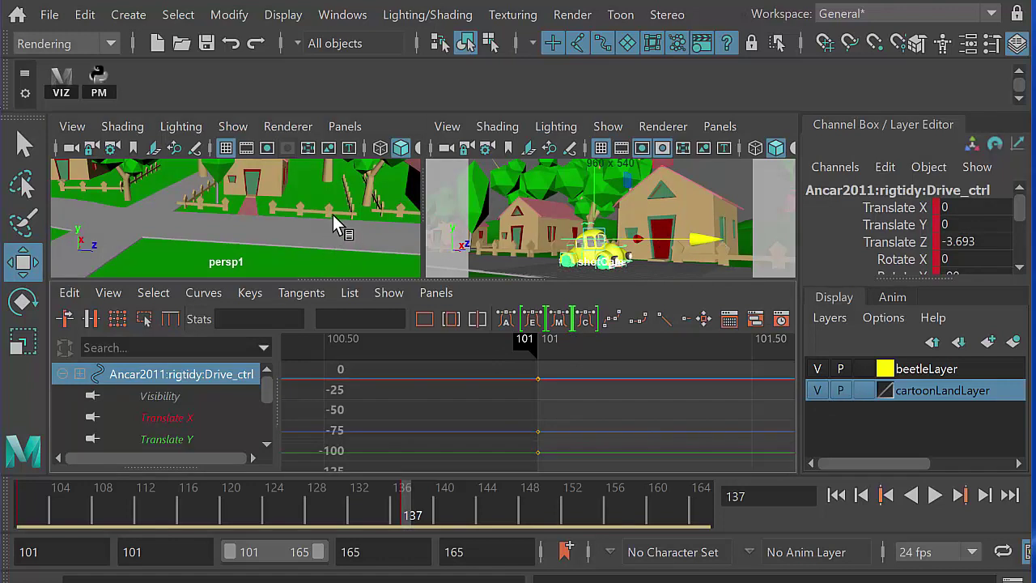
{"action": "key", "text": "f"}
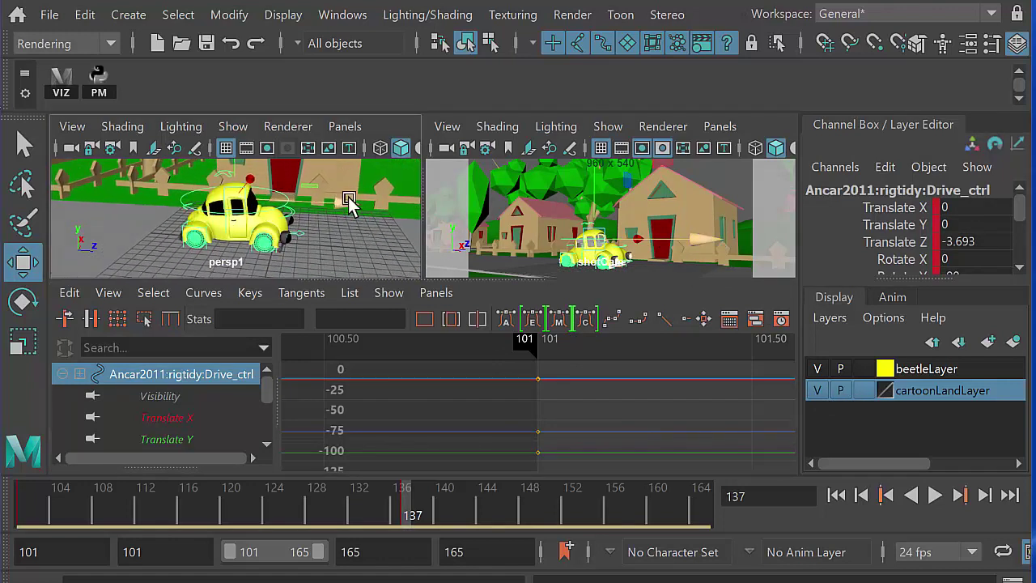
{"action": "left_click_drag", "start_coordinate": [335, 201], "coordinate": [331, 247]}
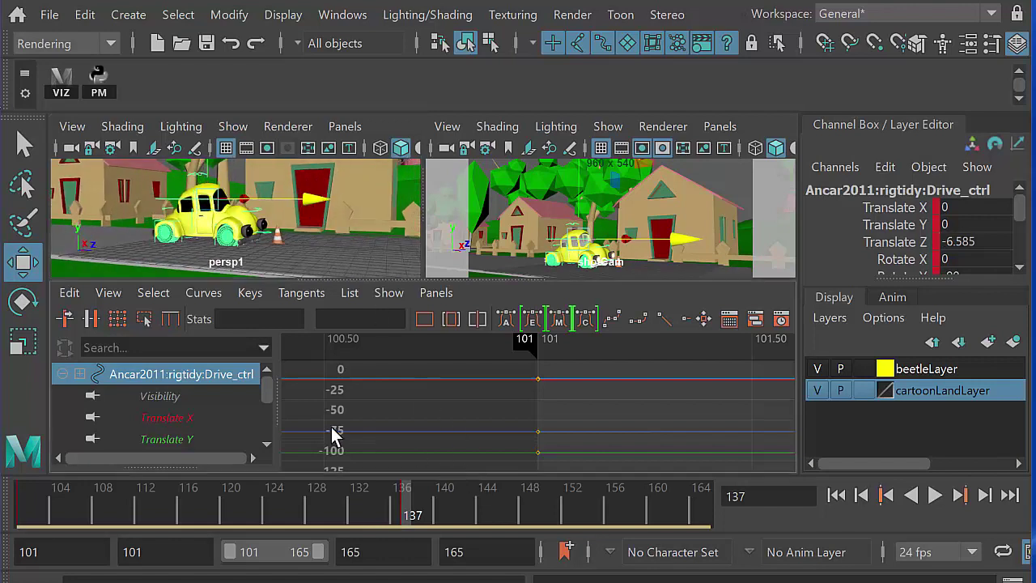
Isolate the car's Translate Z curve in the Graph Editor and steepen the frame 101 tangent to remove the slow start
{"action": "scroll", "coordinate": [258, 400], "scroll_direction": "down", "scroll_amount": 3}
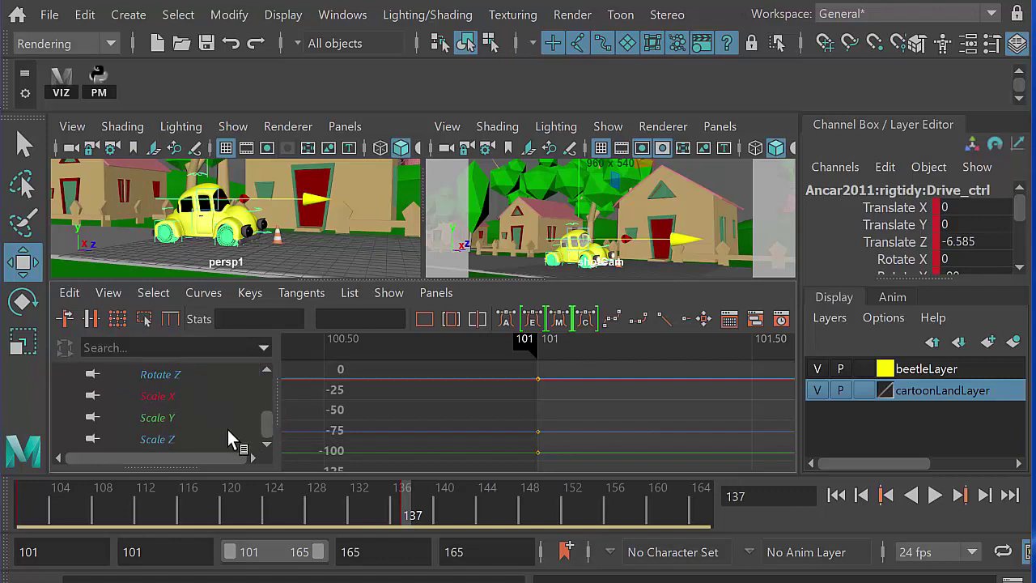
{"action": "left_click_drag", "start_coordinate": [264, 419], "coordinate": [260, 390]}
{"action": "left_click", "coordinate": [234, 416]}
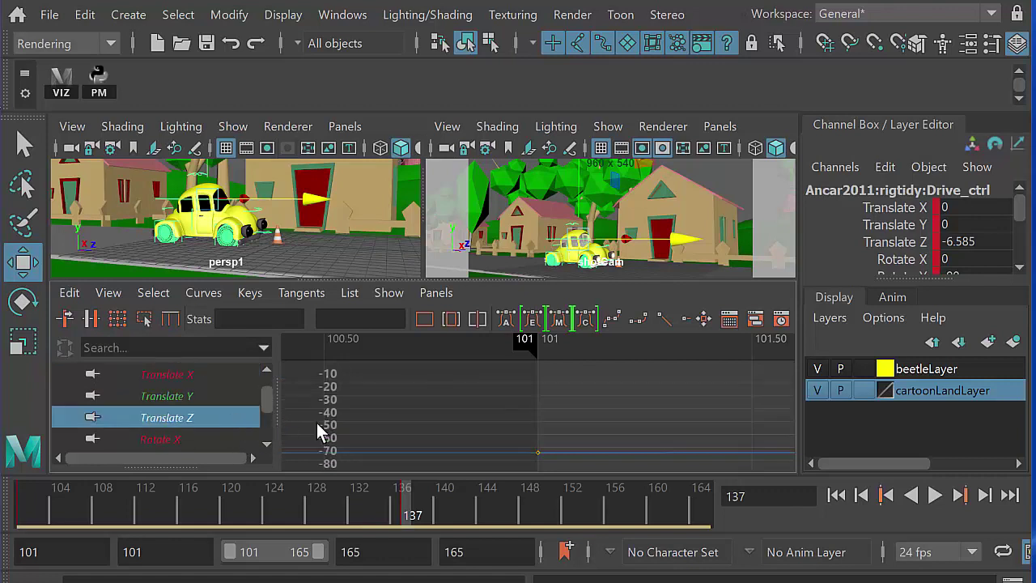
{"action": "key", "text": "f"}
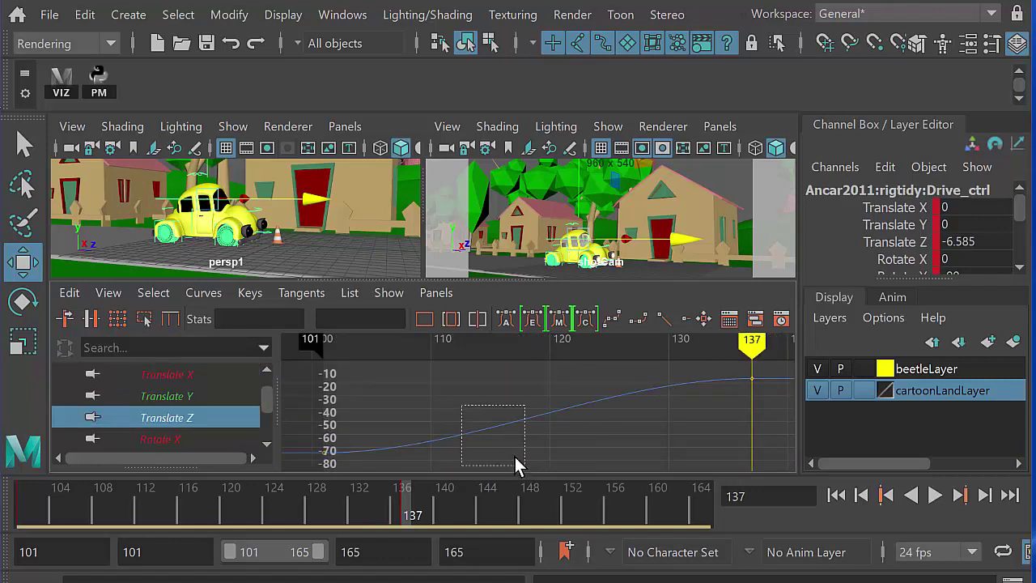
{"action": "left_click_drag", "start_coordinate": [518, 465], "coordinate": [515, 466]}
{"action": "middle_click_drag", "start_coordinate": [381, 440], "coordinate": [387, 414]}
{"action": "left_click_drag", "start_coordinate": [772, 410], "coordinate": [772, 410]}
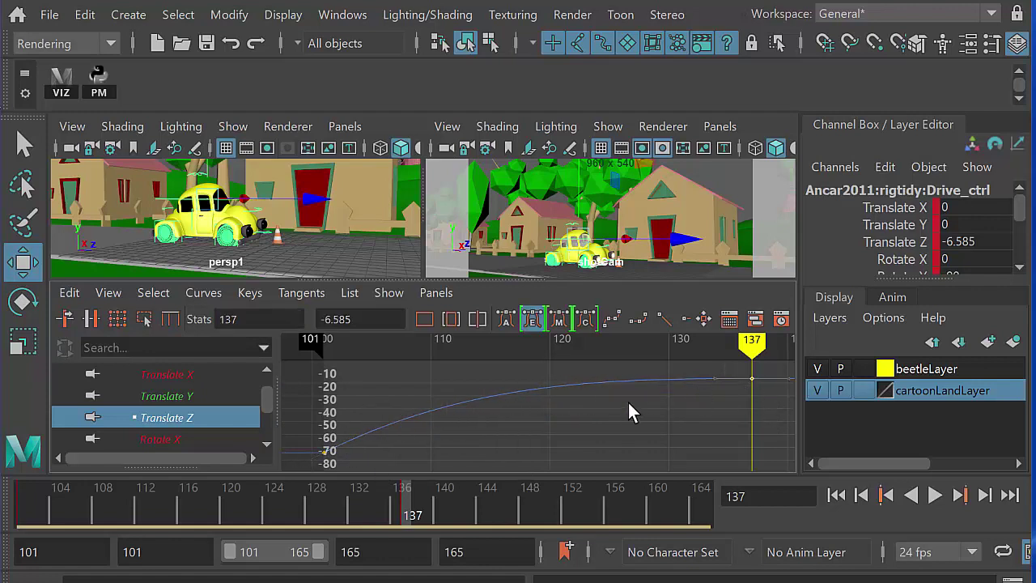
Deselect the car in the shotCam view and return to frame 101
{"action": "left_click", "coordinate": [586, 255]}
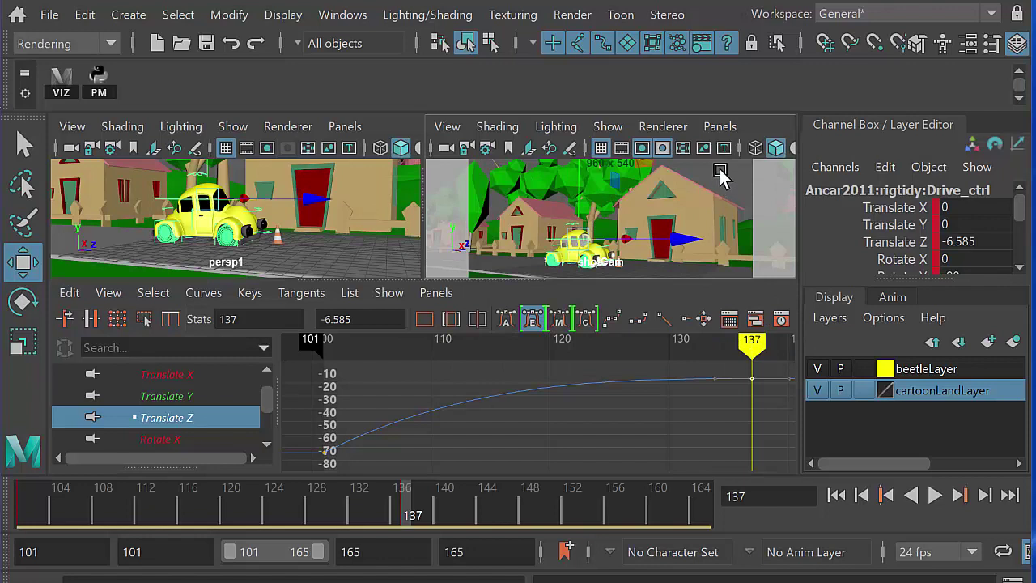
{"action": "left_click", "coordinate": [719, 169]}
{"action": "left_click_drag", "start_coordinate": [381, 502], "coordinate": [4, 533]}
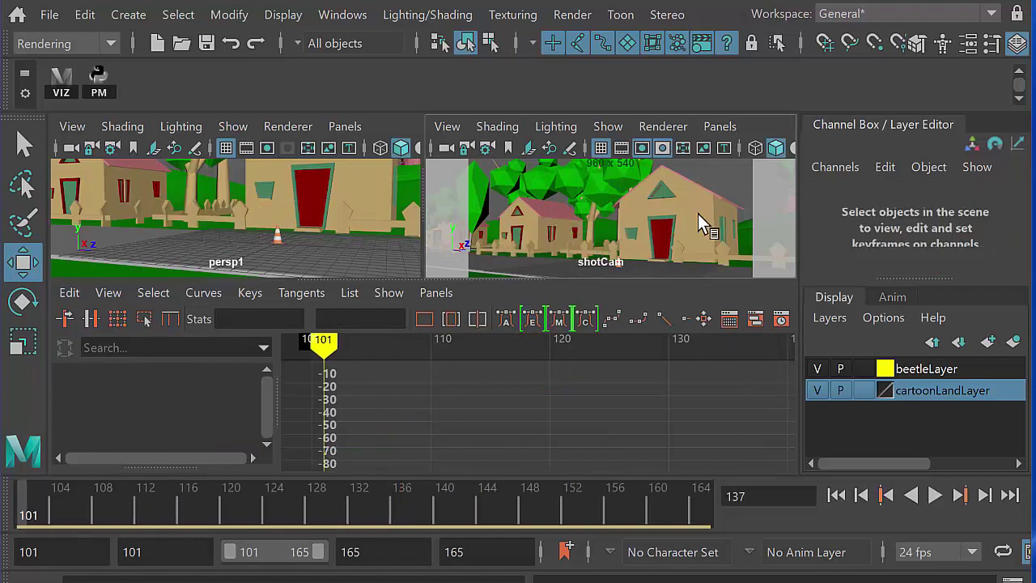
Play back the car's drive-in and stop in both camera views to review the motion
{"action": "left_click", "coordinate": [936, 497]}
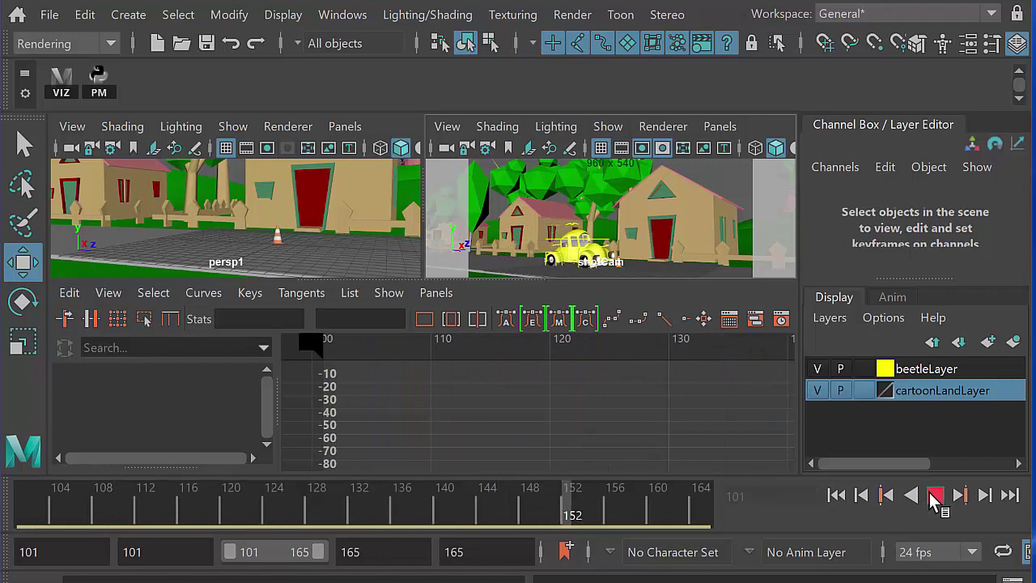
{"action": "left_click", "coordinate": [934, 496]}
{"action": "key", "text": "alt+v"}
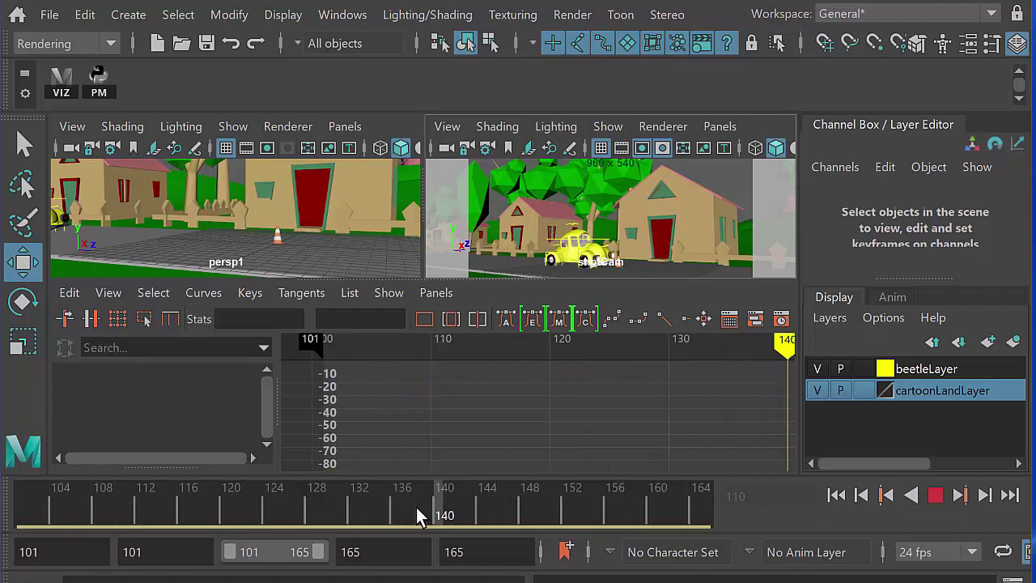
{"action": "key", "text": "alt+v"}
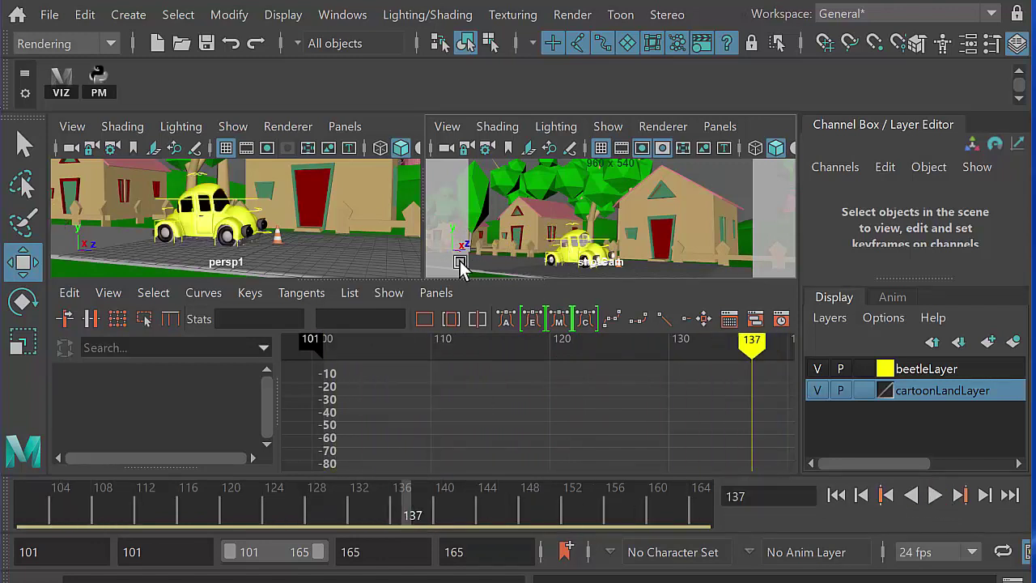
Return to frame 101 and try to select the deformer control above the car's roof in the persp1 view
{"action": "scroll", "coordinate": [265, 212], "scroll_direction": "up", "scroll_amount": 3}
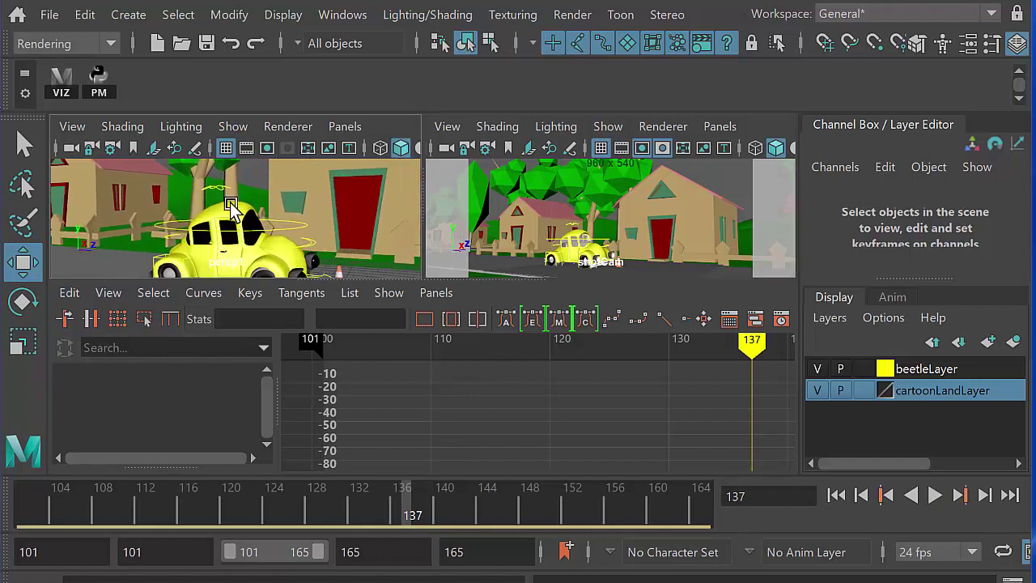
{"action": "left_click", "coordinate": [242, 255]}
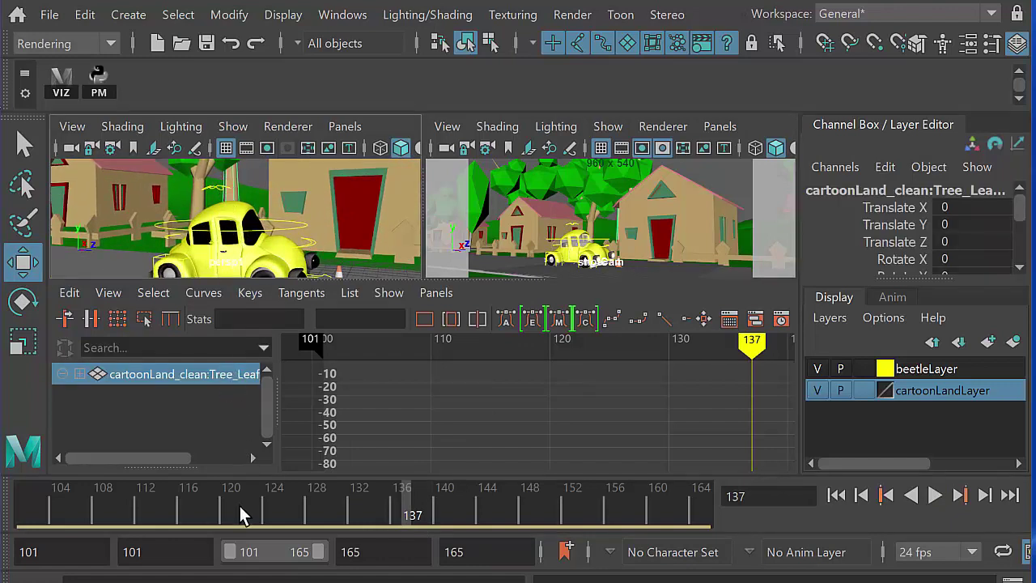
{"action": "left_click_drag", "start_coordinate": [238, 503], "coordinate": [23, 511]}
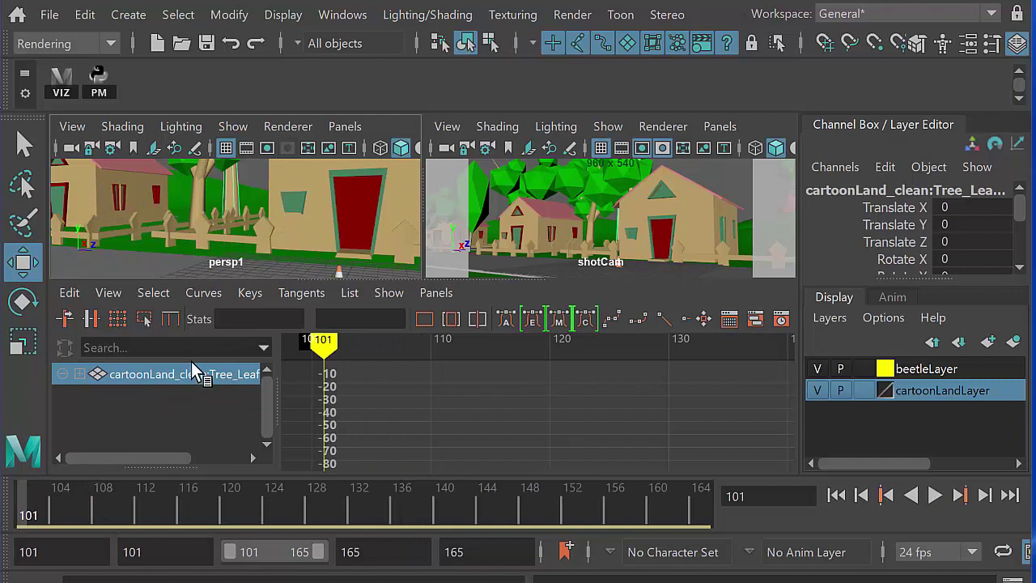
{"action": "key", "text": "s"}
{"action": "scroll", "coordinate": [321, 217], "scroll_direction": "down", "scroll_amount": 5}
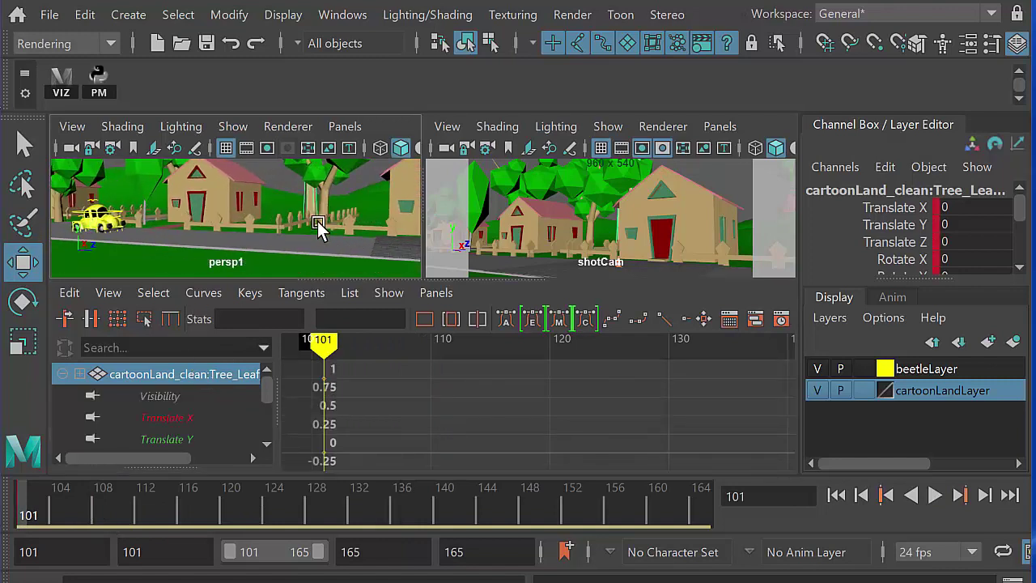
{"action": "left_click_drag", "start_coordinate": [318, 227], "coordinate": [295, 235], "text": "alt"}
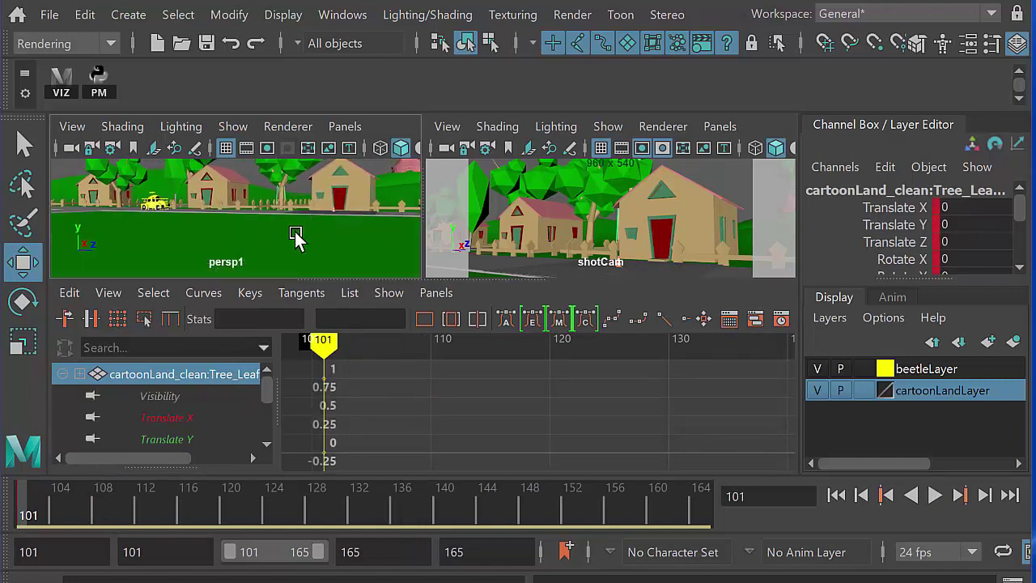
{"action": "scroll", "coordinate": [291, 230], "scroll_direction": "up", "scroll_amount": 8}
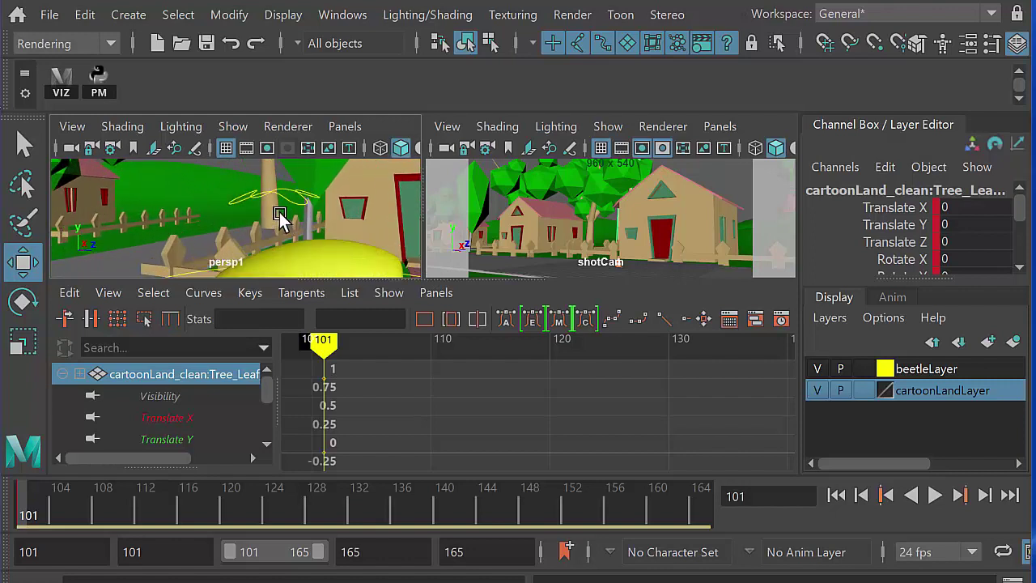
{"action": "left_click", "coordinate": [292, 200]}
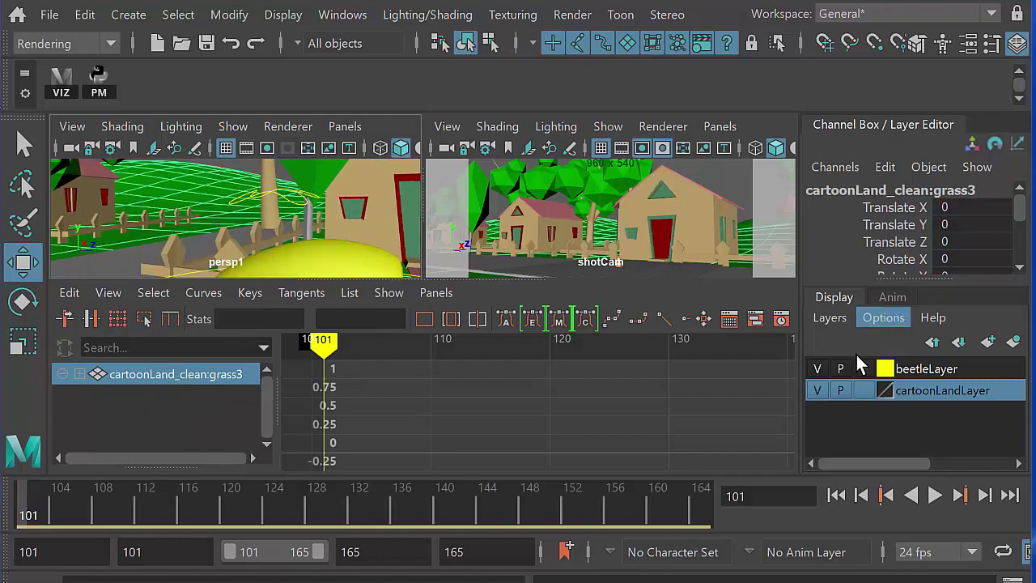
Hide cartoonLandLayer, turn off surface selection, and select the car's deformer_ctrl above the roof
{"action": "left_click", "coordinate": [817, 390]}
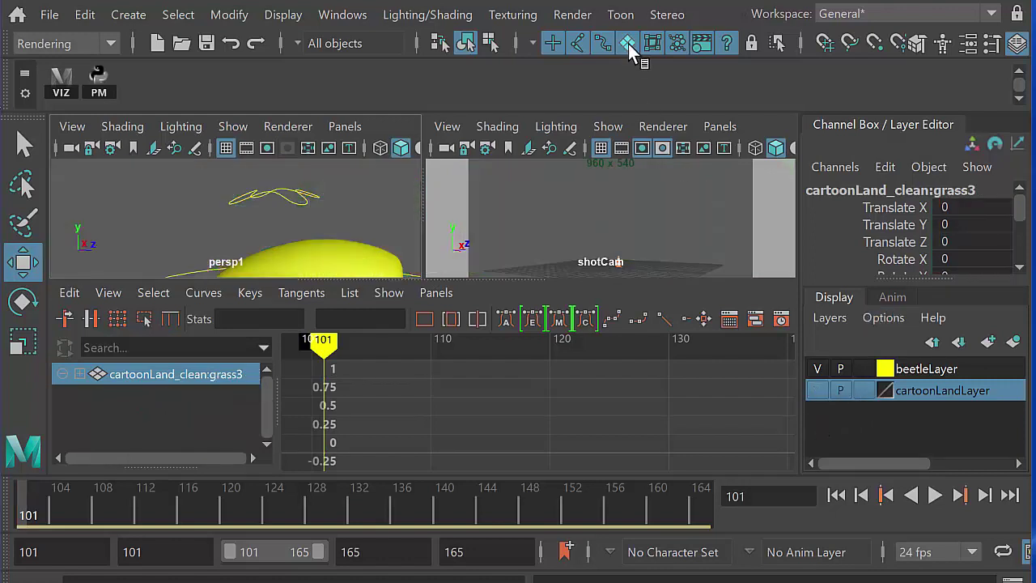
{"action": "scroll", "coordinate": [366, 223], "scroll_direction": "down", "scroll_amount": 6}
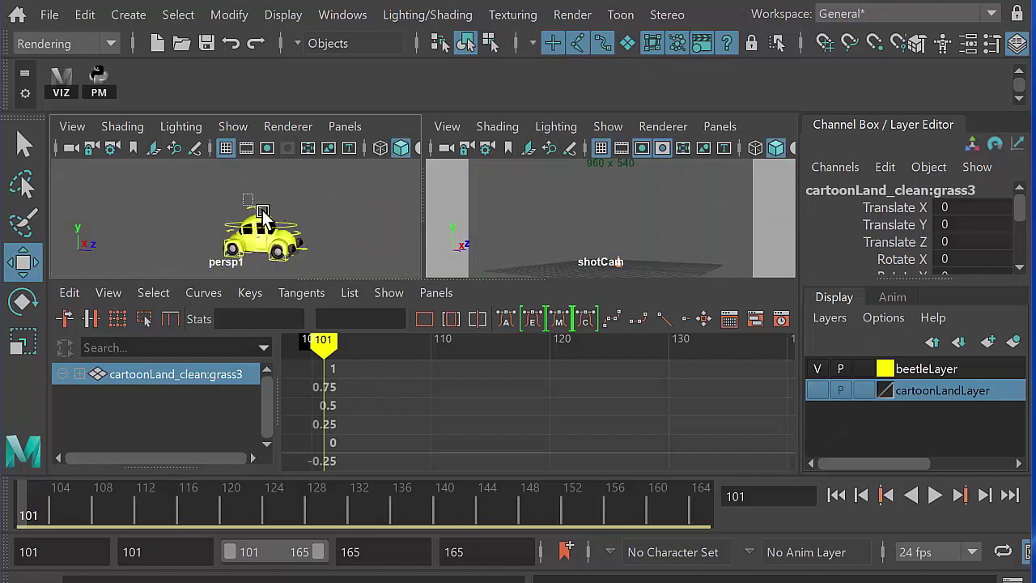
{"action": "left_click", "coordinate": [313, 224]}
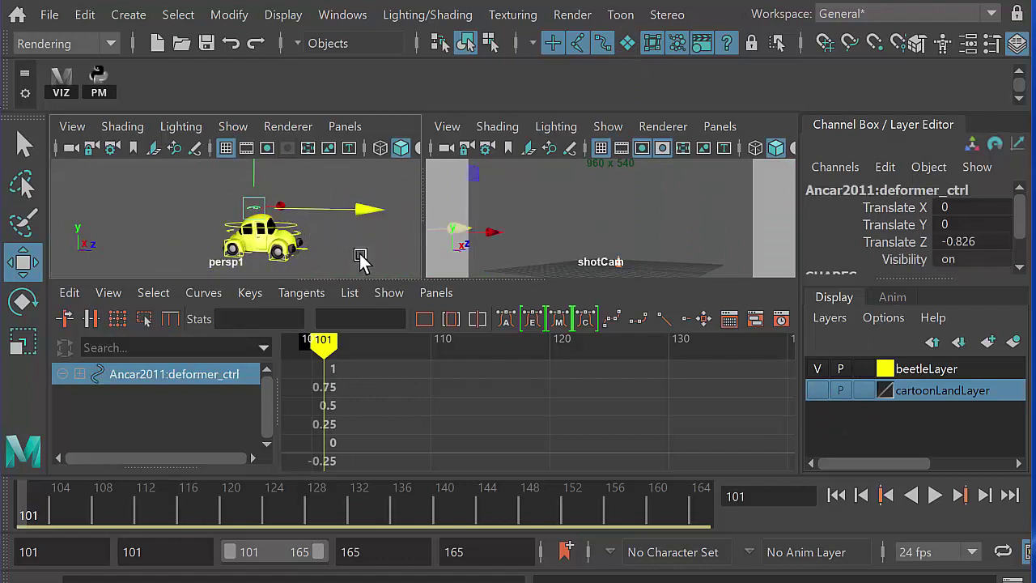
Lean the car body backward with the deformer control to a Translate Z of about -1.312 and key it at frame 101
{"action": "scroll", "coordinate": [360, 257], "scroll_direction": "up", "scroll_amount": 3}
{"action": "left_click_drag", "start_coordinate": [358, 259], "coordinate": [238, 199], "text": "alt"}
{"action": "left_click_drag", "start_coordinate": [342, 201], "coordinate": [335, 231]}
{"action": "key", "text": "s"}
{"action": "scroll", "coordinate": [209, 258], "scroll_direction": "down", "scroll_amount": 4}
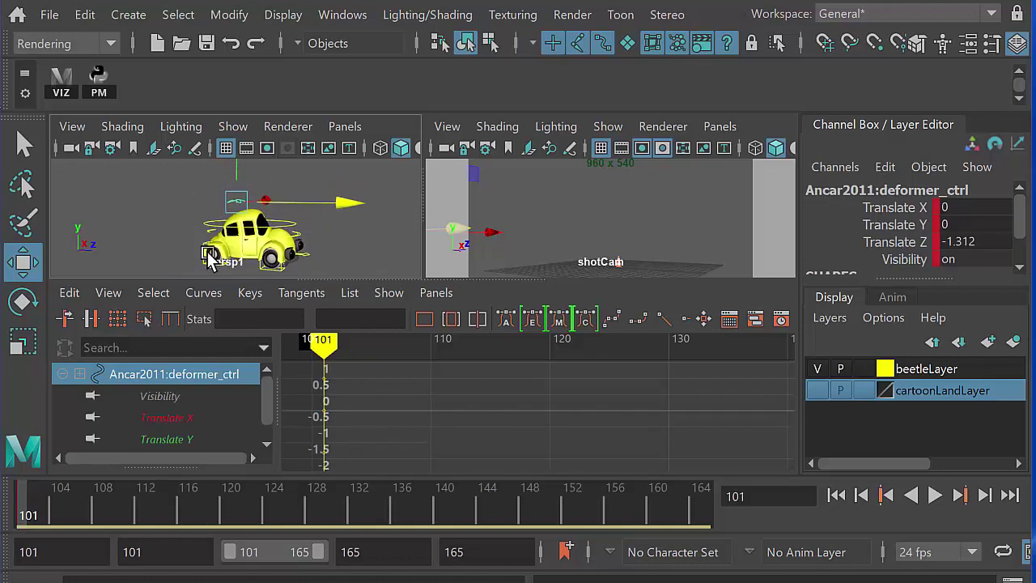
Key the deformer control at frames 129, 133 and 137, and maximize the shotCam view
{"action": "mouse_move", "coordinate": [81, 508]}
{"action": "left_mouse_down"}
{"action": "mouse_move", "coordinate": [308, 500]}
{"action": "mouse_move", "coordinate": [412, 525]}
{"action": "mouse_move", "coordinate": [320, 512]}
{"action": "mouse_move", "coordinate": [334, 527]}
{"action": "mouse_move", "coordinate": [291, 510]}
{"action": "mouse_move", "coordinate": [253, 513]}
{"action": "mouse_move", "coordinate": [363, 515]}
{"action": "left_mouse_up"}
{"action": "key", "text": "space"}
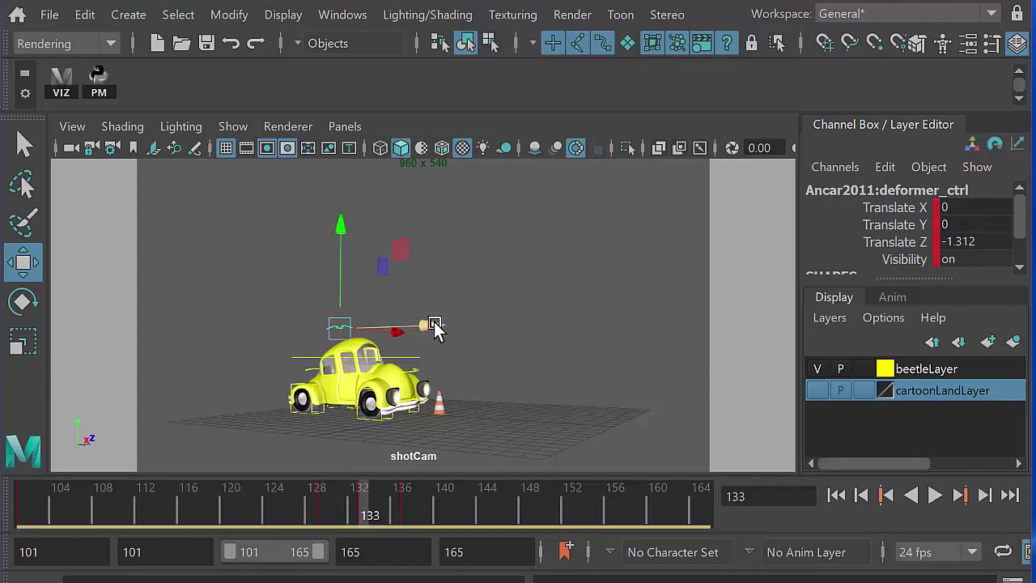
{"action": "mouse_move", "coordinate": [430, 363]}
{"action": "left_mouse_down", "text": "alt"}
{"action": "mouse_move", "coordinate": [448, 387]}
{"action": "mouse_move", "coordinate": [437, 368]}
{"action": "left_mouse_up", "text": "alt"}
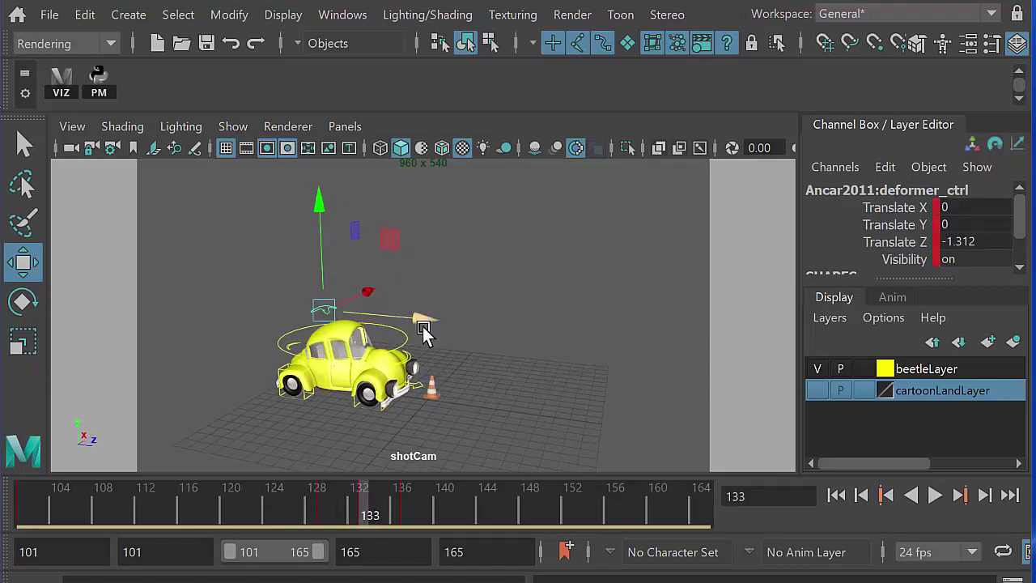
{"action": "key", "text": "ctrl+z"}
{"action": "key", "text": "ctrl+z"}
{"action": "key", "text": "ctrl+z"}
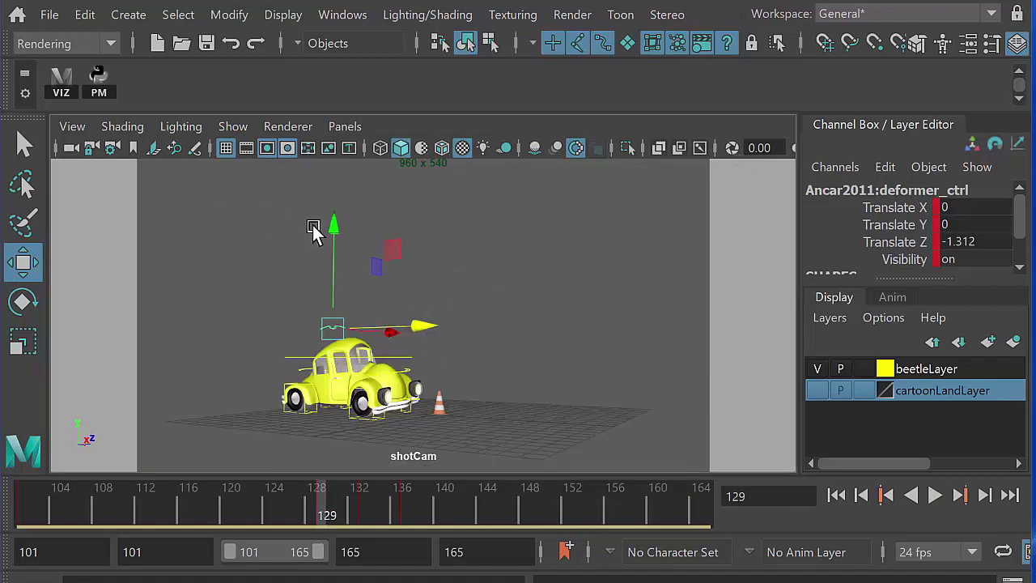
Lock the shotCam camera against movement and reselect the car's deformer control
{"action": "left_click", "coordinate": [71, 148]}
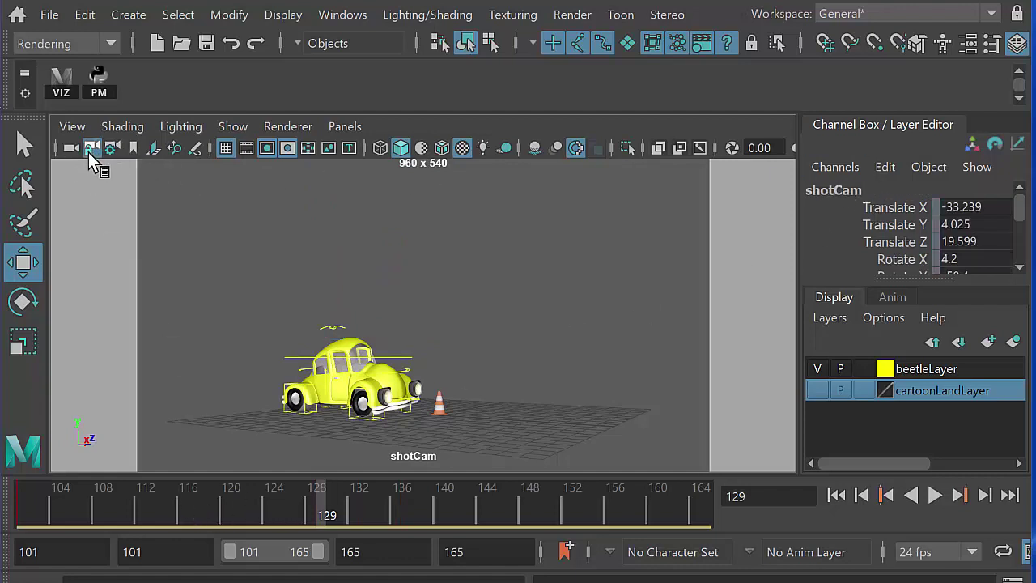
{"action": "left_click", "coordinate": [330, 327]}
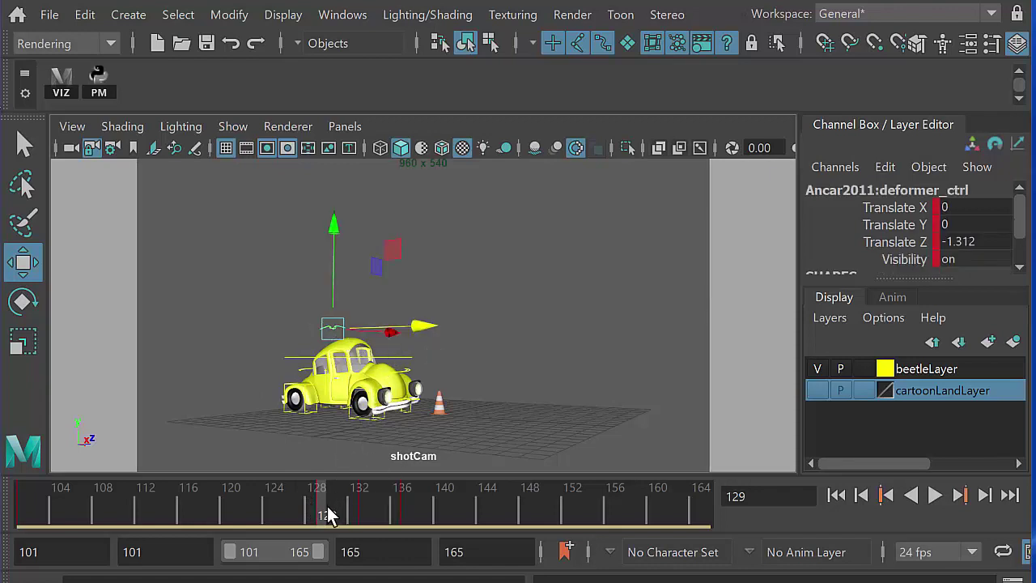
Lean the car body forward at frame 133 by moving the deformer control to a Translate Z of about 1.76
{"action": "left_click_drag", "start_coordinate": [327, 506], "coordinate": [356, 506]}
{"action": "left_click_drag", "start_coordinate": [446, 322], "coordinate": [480, 330]}
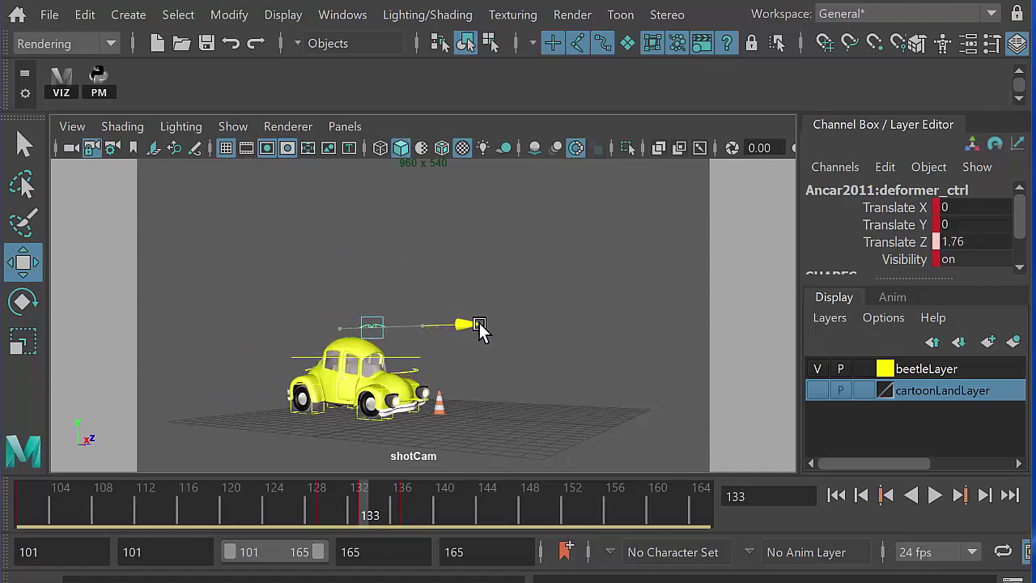
{"action": "key", "text": "alt+v"}
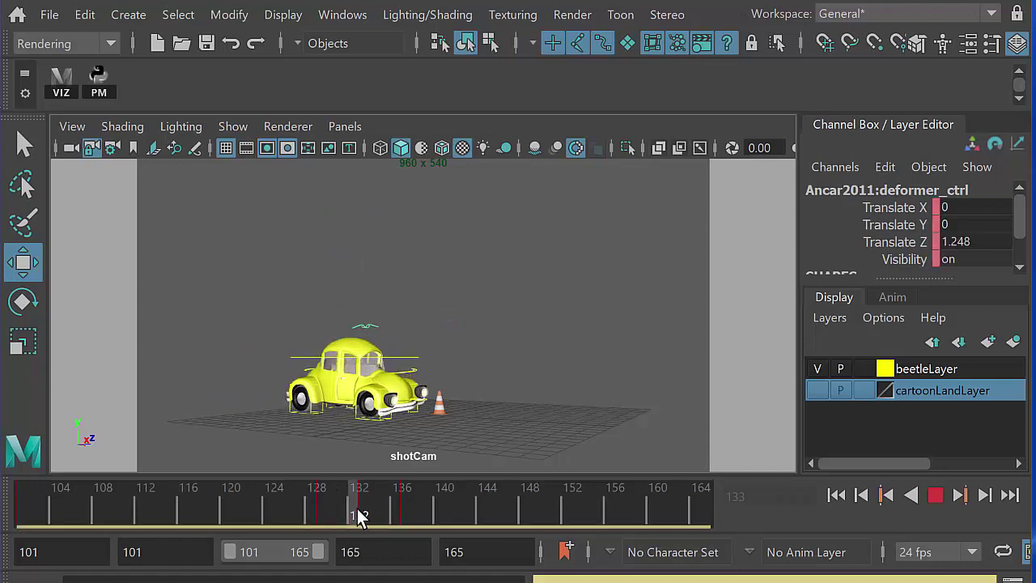
Move the deformer control to a Translate Z of about -1.398 at frame 137 and about 0.249 at frame 141
{"action": "left_click", "coordinate": [405, 510]}
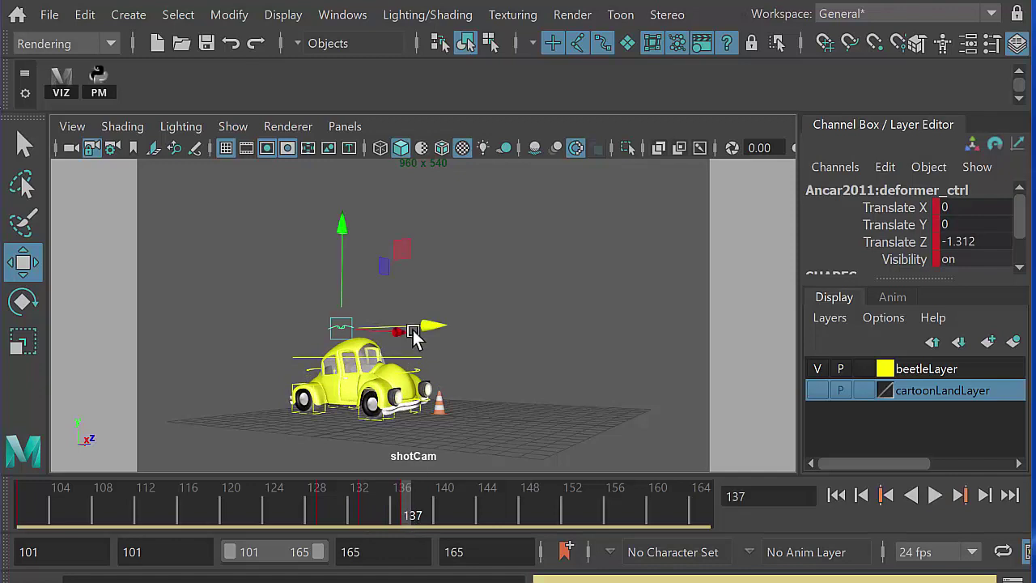
{"action": "left_click", "coordinate": [433, 331]}
{"action": "key", "text": "alt+v"}
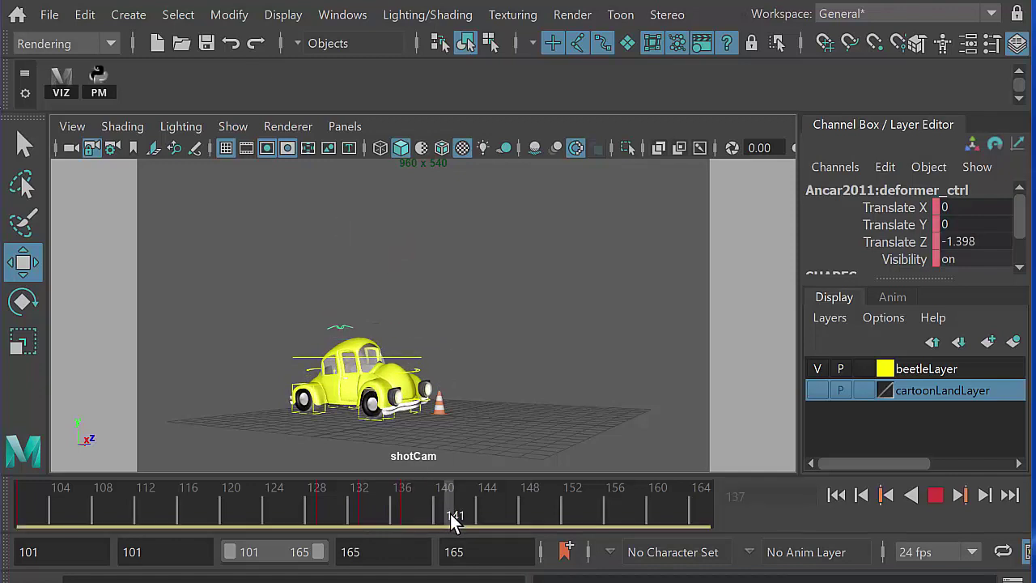
{"action": "key", "text": "alt+v"}
{"action": "mouse_move", "coordinate": [431, 332]}
{"action": "left_mouse_down"}
{"action": "mouse_move", "coordinate": [451, 326]}
{"action": "mouse_move", "coordinate": [443, 334]}
{"action": "left_mouse_up"}
Scrub and play back the body's lean and settle without the street background
{"action": "left_click_drag", "start_coordinate": [380, 496], "coordinate": [112, 518]}
{"action": "left_click", "coordinate": [934, 496]}
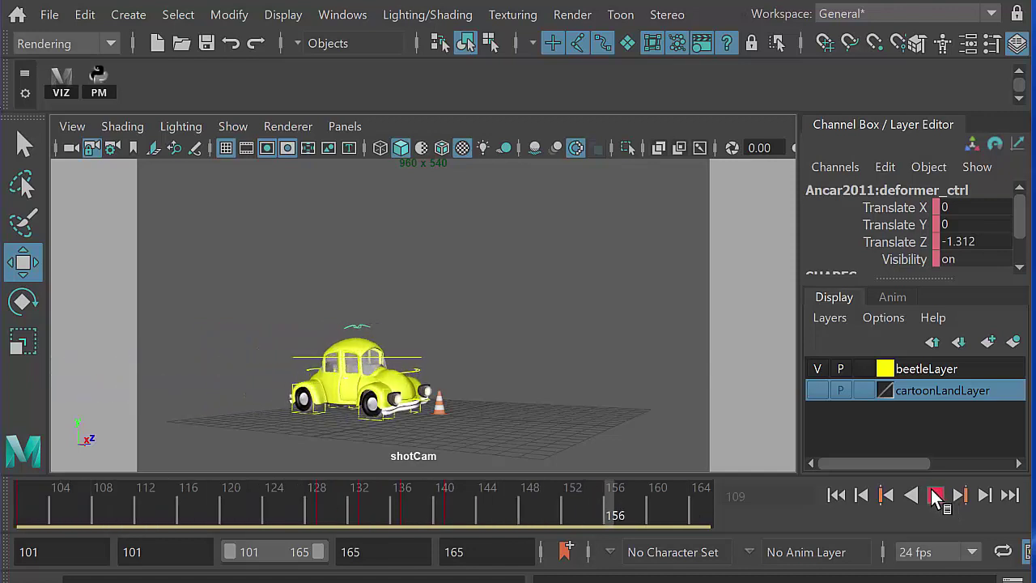
{"action": "left_click", "coordinate": [933, 495]}
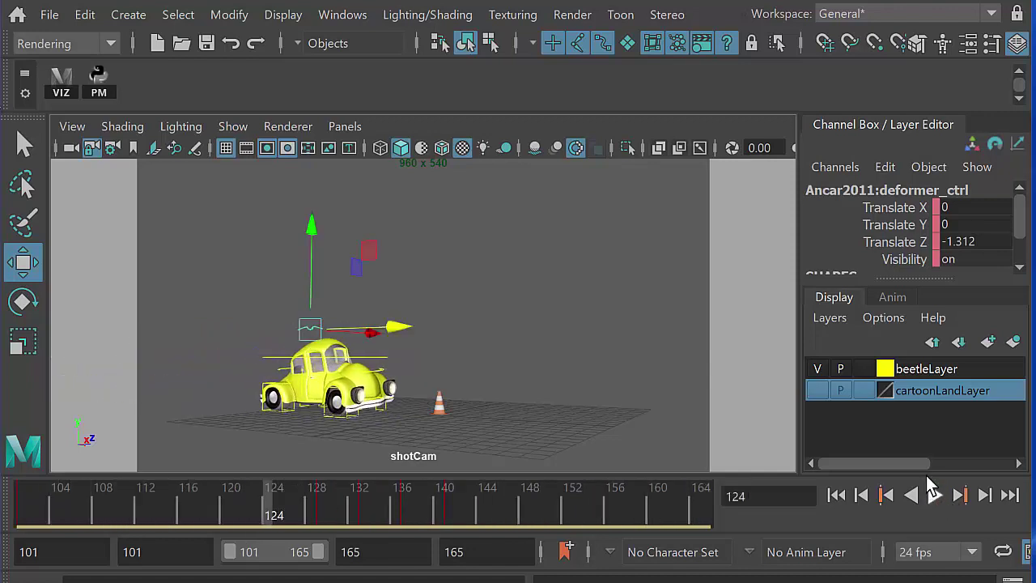
Show cartoonLandLayer, replay the shot against the street, and go to frame 137
{"action": "left_click", "coordinate": [818, 391]}
{"action": "left_click", "coordinate": [933, 495]}
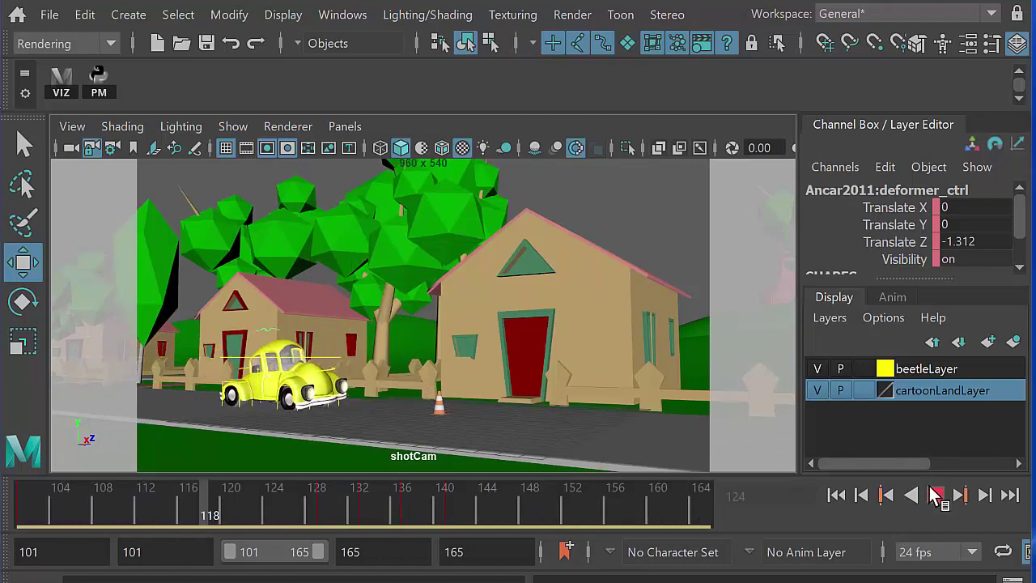
{"action": "left_click", "coordinate": [935, 495]}
{"action": "left_click", "coordinate": [404, 511]}
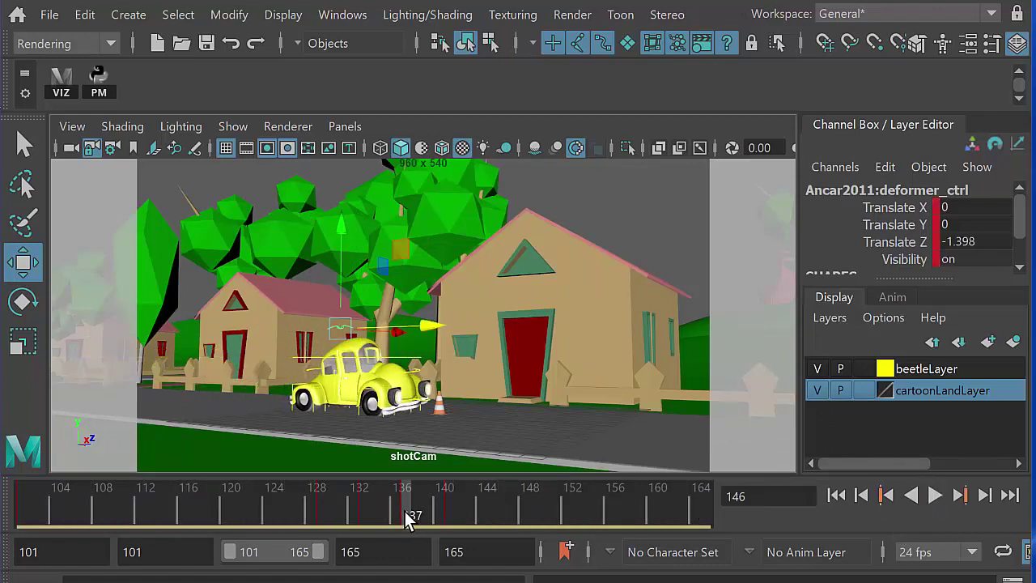
Select the deformer control's keys from frame 129 to 141 in the Graph Editor and shift them two frames earlier
{"action": "key", "text": "space"}
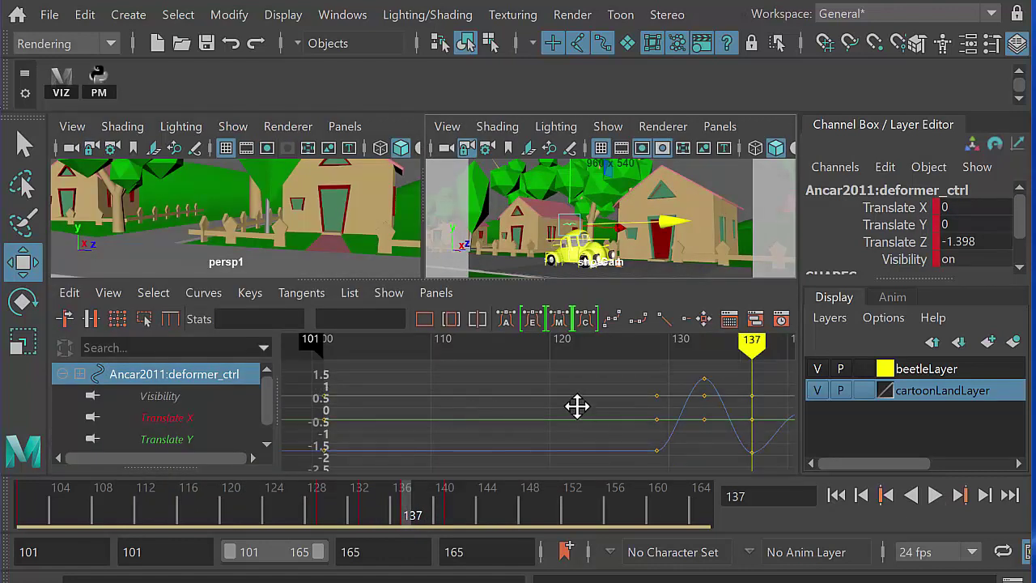
{"action": "key", "text": "f"}
{"action": "left_click_drag", "start_coordinate": [721, 444], "coordinate": [751, 454]}
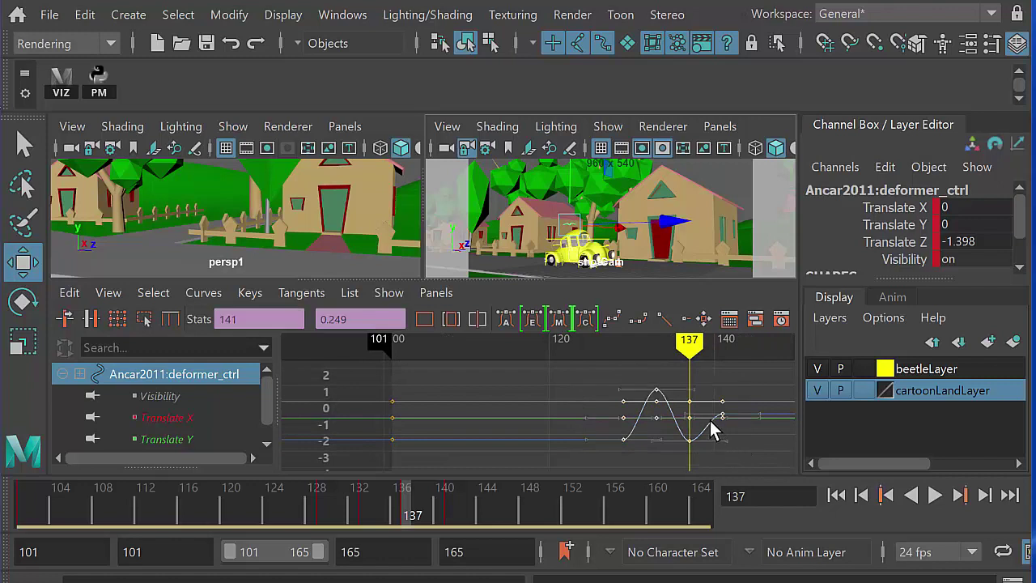
{"action": "middle_click_drag", "start_coordinate": [704, 429], "coordinate": [679, 431], "text": "shift"}
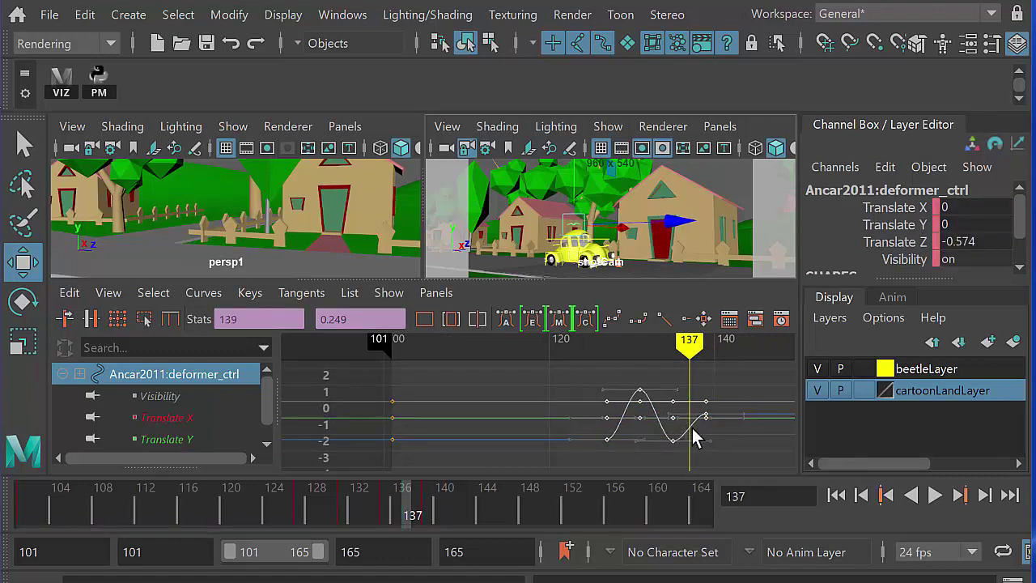
Replay the shot and shift the selected deformer keys another two frames earlier, ending at frame 137
{"action": "left_click", "coordinate": [935, 494]}
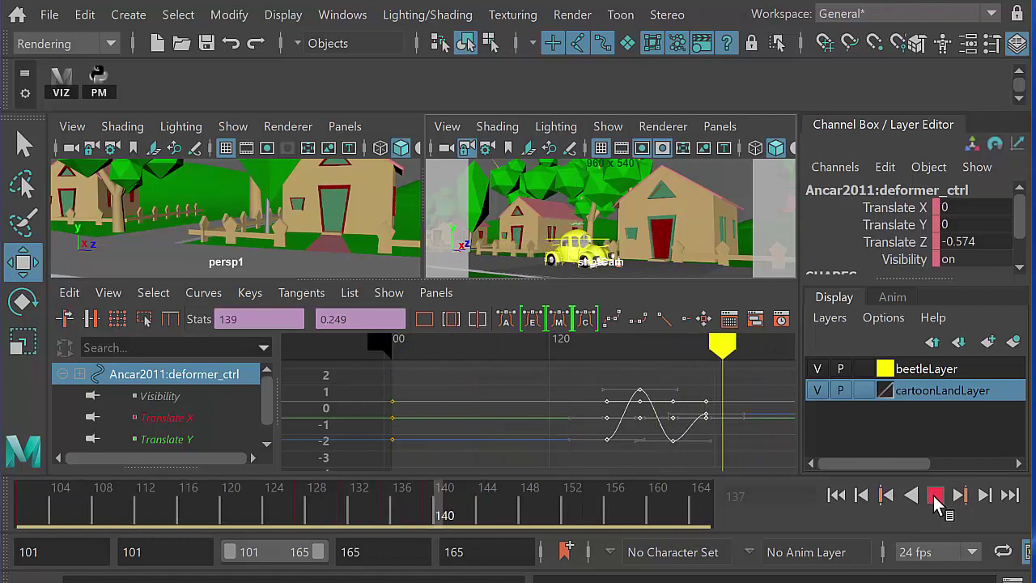
{"action": "left_click", "coordinate": [935, 494]}
{"action": "middle_click_drag", "start_coordinate": [712, 430], "coordinate": [693, 431], "text": "shift"}
Play back the retimed stop in the maximized shotCam view
{"action": "key", "text": "space"}
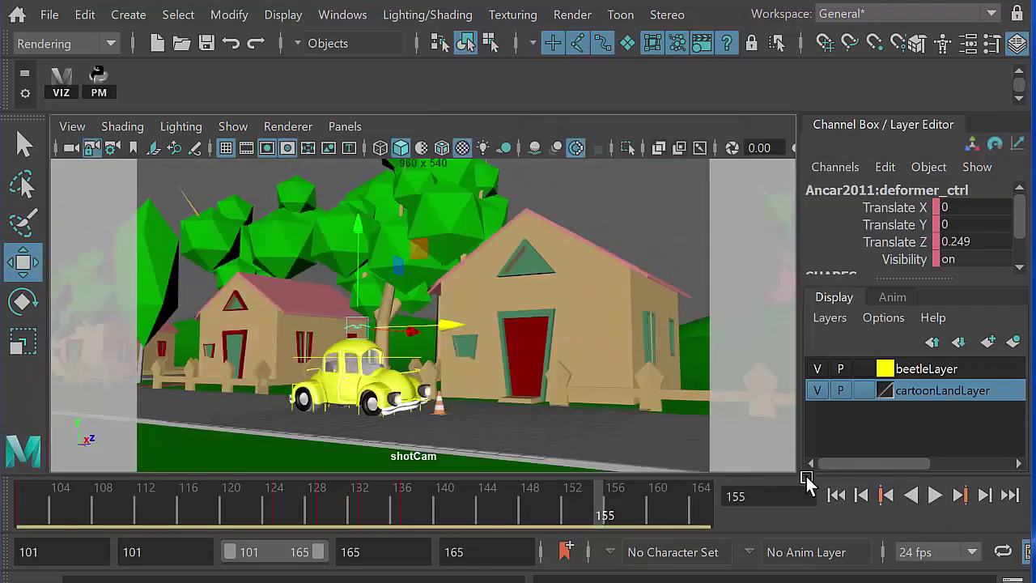
{"action": "left_click", "coordinate": [932, 499]}
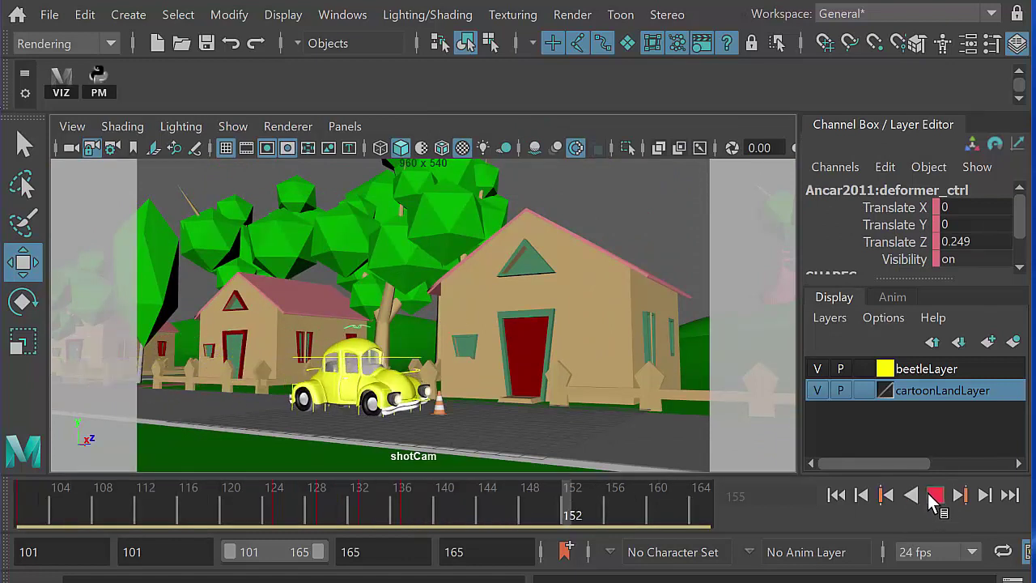
{"action": "left_click", "coordinate": [936, 497]}
Go to frame 137 and hide cartoonLandLayer in the shotCam view
{"action": "left_click_drag", "start_coordinate": [349, 510], "coordinate": [401, 515]}
{"action": "key", "text": "space"}
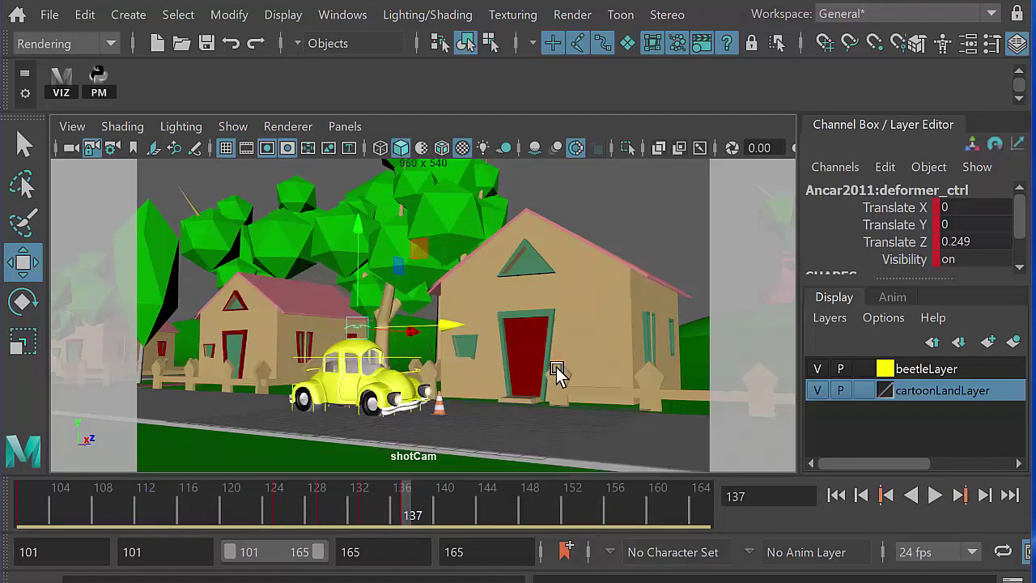
{"action": "left_click", "coordinate": [817, 391]}
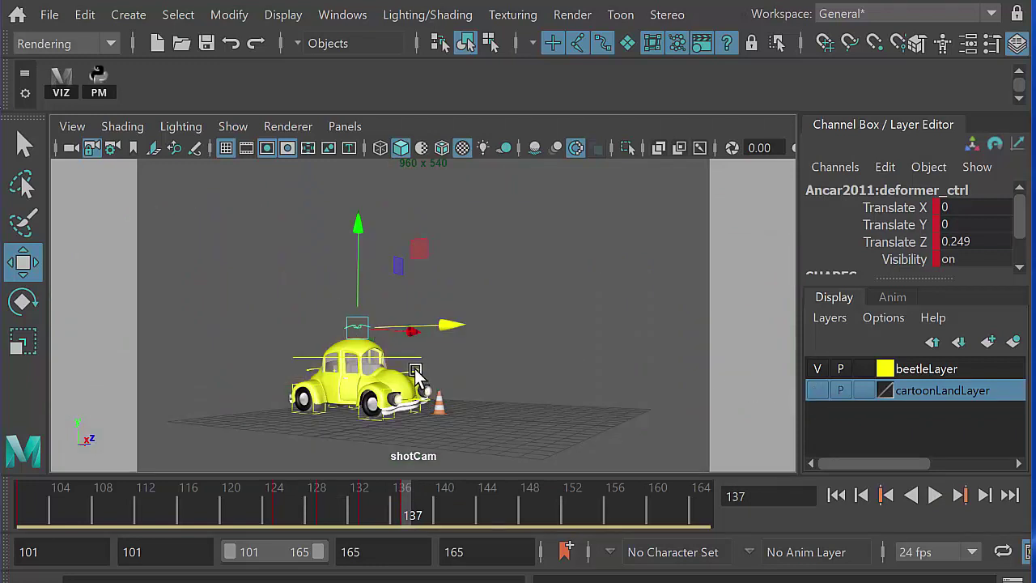
Key the bonnet control's Translate Y at 1.046 on frame 133 and at 0 on frame 137
{"action": "left_click", "coordinate": [415, 372]}
{"action": "left_click_drag", "start_coordinate": [404, 520], "coordinate": [366, 510]}
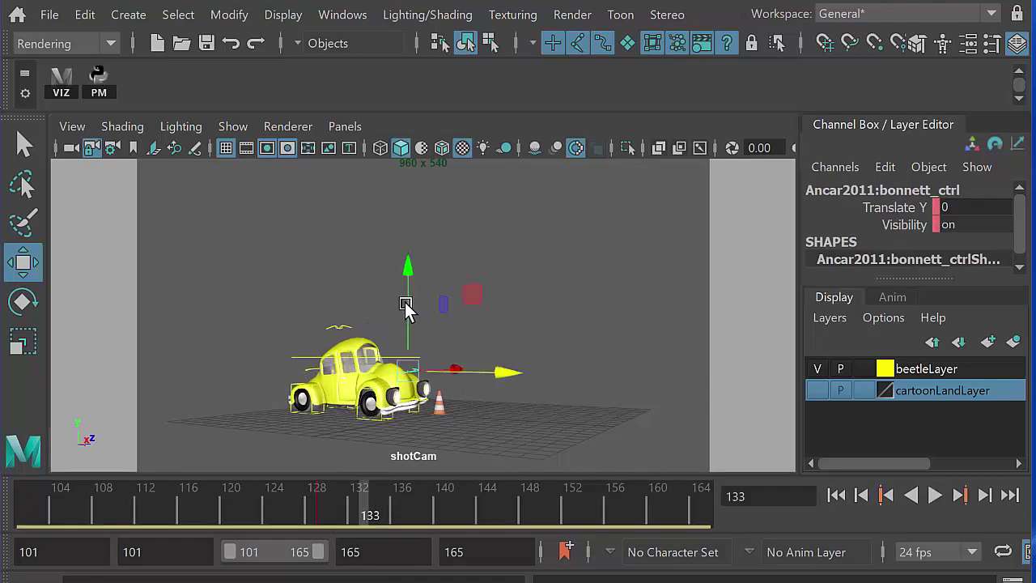
{"action": "left_click_drag", "start_coordinate": [409, 276], "coordinate": [407, 267]}
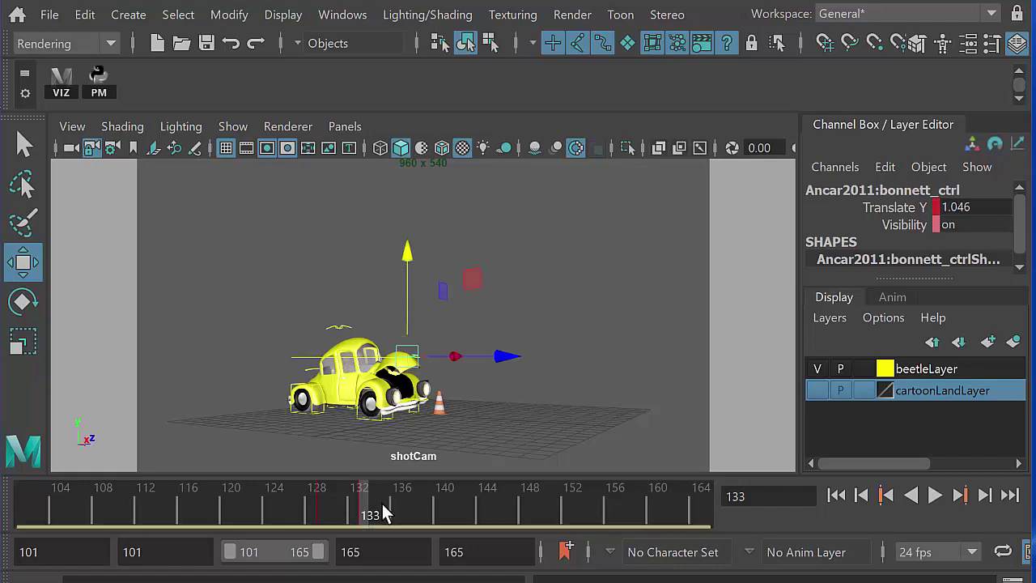
{"action": "left_click_drag", "start_coordinate": [367, 513], "coordinate": [403, 514]}
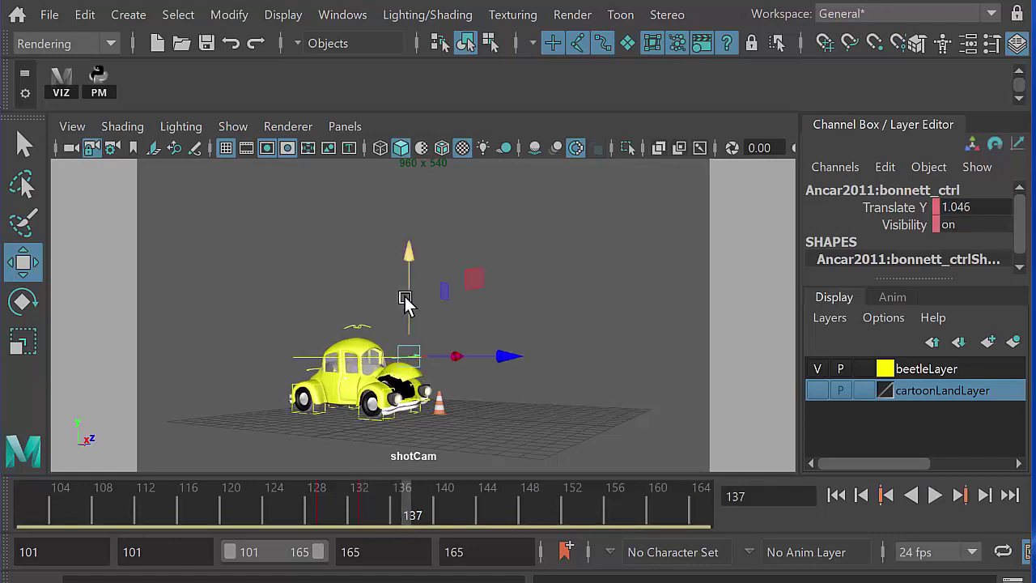
{"action": "mouse_move", "coordinate": [411, 280]}
{"action": "left_mouse_down"}
{"action": "mouse_move", "coordinate": [411, 254]}
{"action": "mouse_move", "coordinate": [411, 275]}
{"action": "left_mouse_up"}
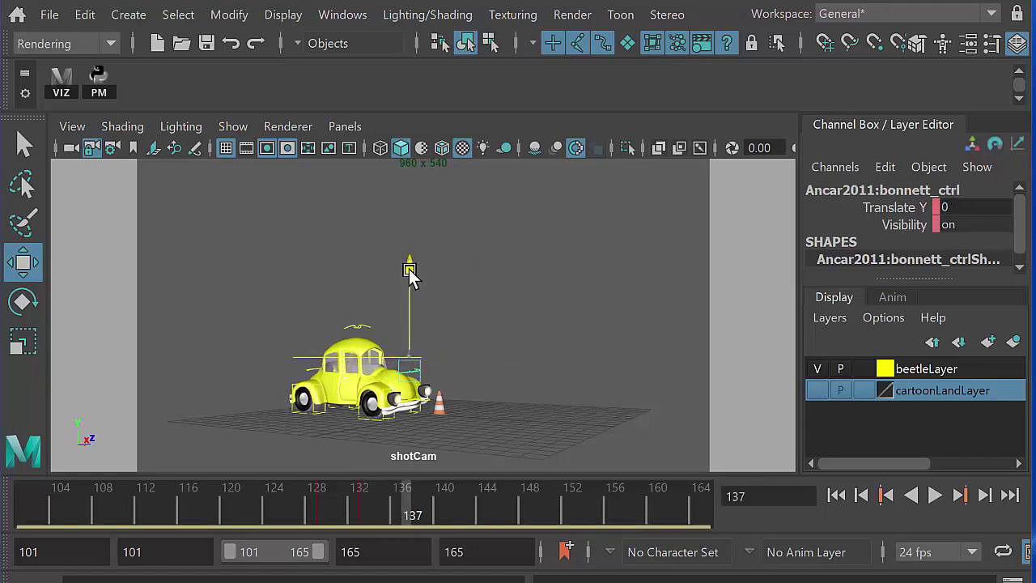
Scrub and play back the shot to check the bonnet's first opening and closing
{"action": "left_click_drag", "start_coordinate": [343, 501], "coordinate": [291, 510]}
{"action": "key", "text": "alt+v"}
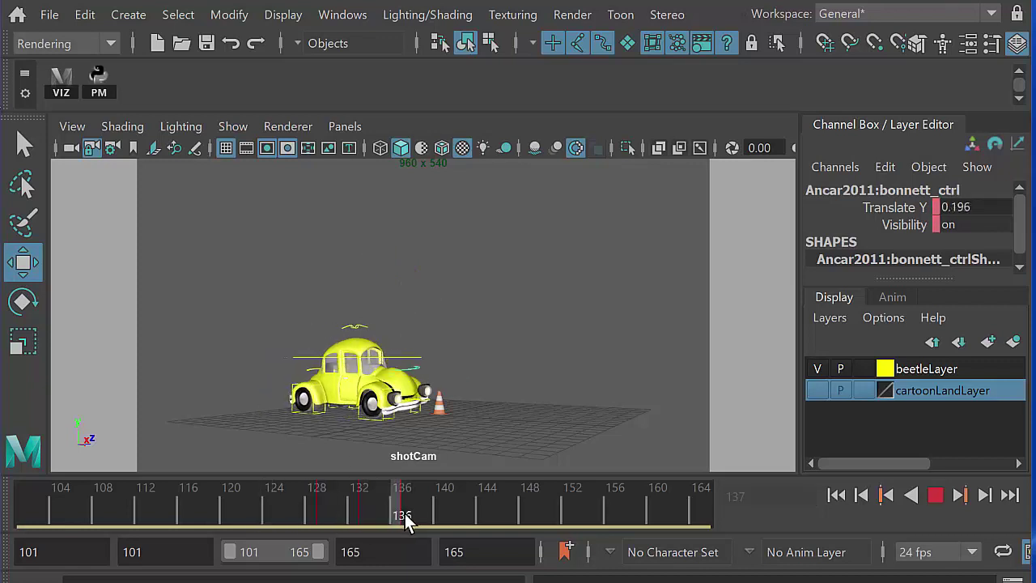
{"action": "left_click", "coordinate": [935, 495]}
{"action": "left_click", "coordinate": [935, 496]}
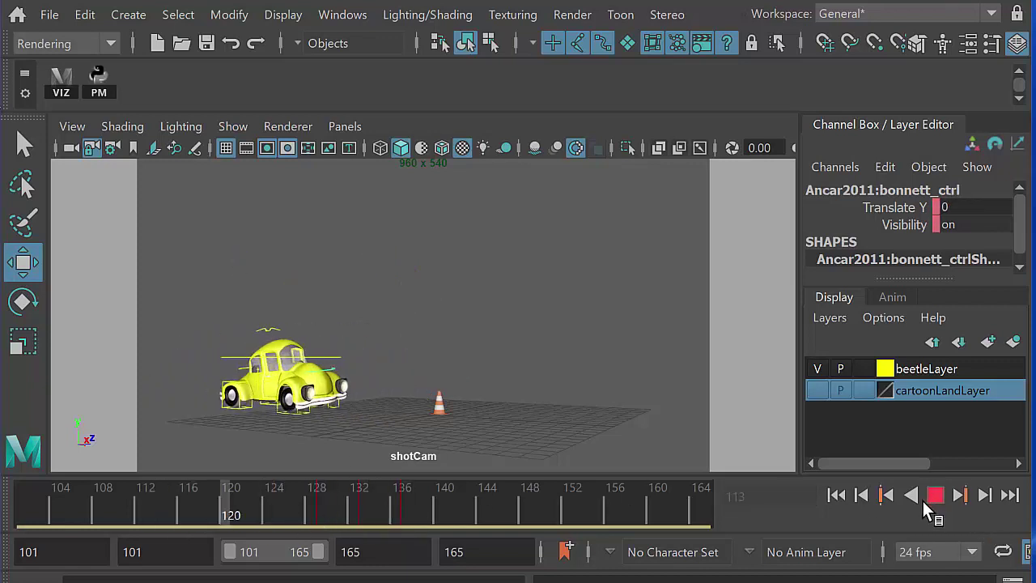
{"action": "left_click", "coordinate": [935, 496]}
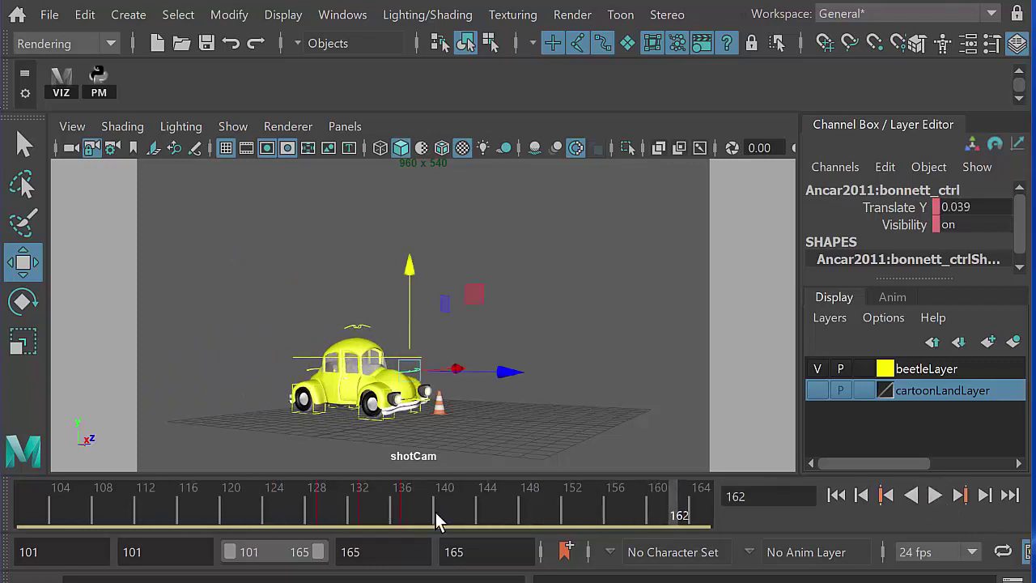
Key a smaller bonnet bounce with Translate Y 0.504 on frame 140 and 0 on frame 143, and play it back
{"action": "mouse_move", "coordinate": [439, 512]}
{"action": "left_mouse_down"}
{"action": "mouse_move", "coordinate": [358, 506]}
{"action": "mouse_move", "coordinate": [444, 513]}
{"action": "left_mouse_up"}
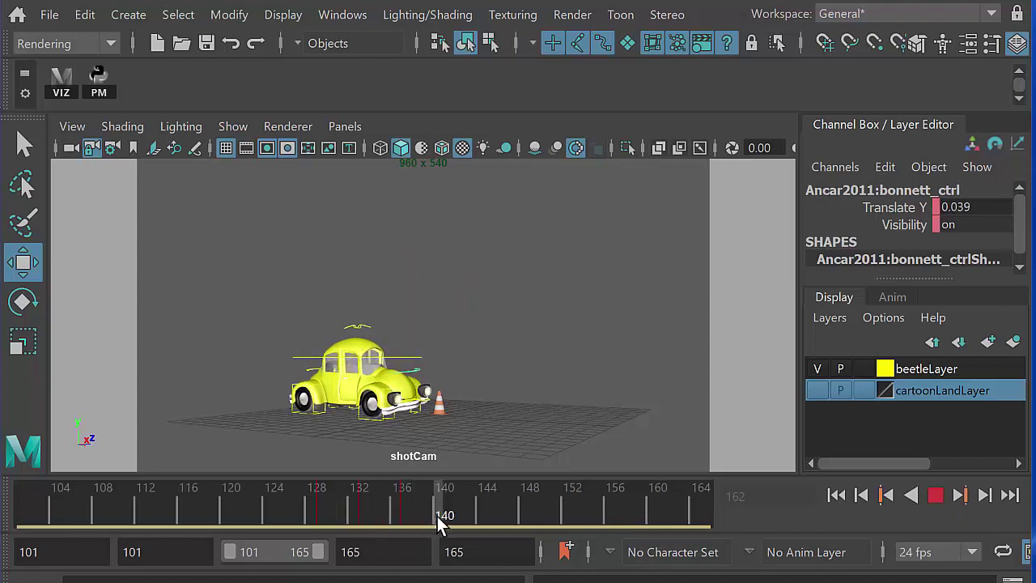
{"action": "left_click_drag", "start_coordinate": [406, 272], "coordinate": [406, 266]}
{"action": "key", "text": "s"}
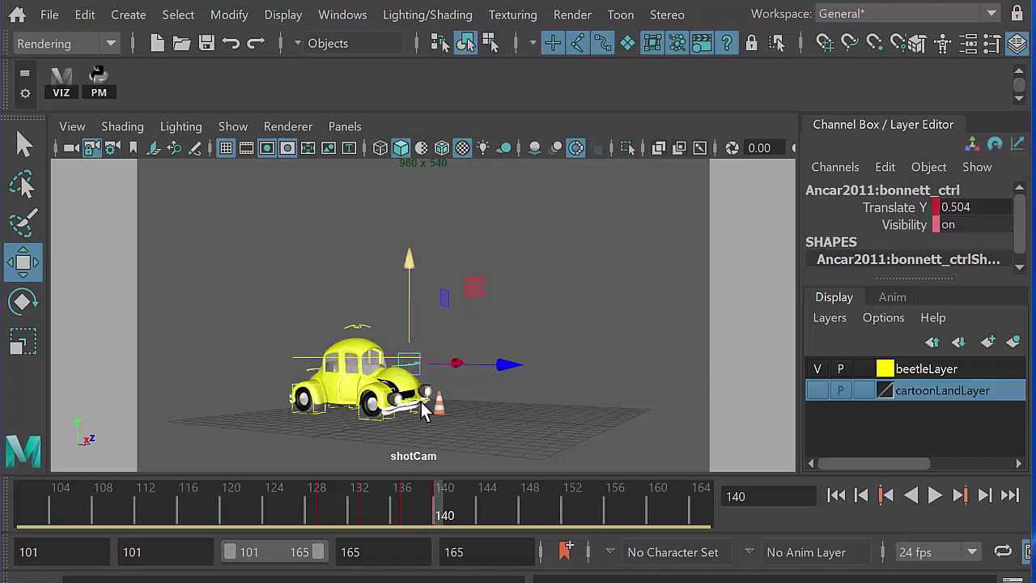
{"action": "key", "text": "alt+v"}
{"action": "key", "text": "alt+v"}
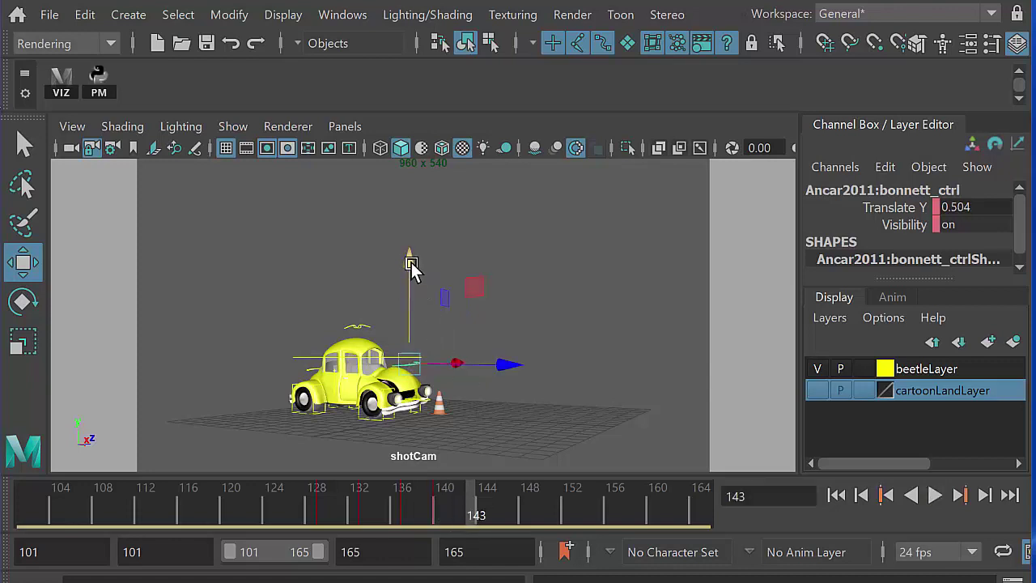
{"action": "left_click_drag", "start_coordinate": [414, 261], "coordinate": [410, 277]}
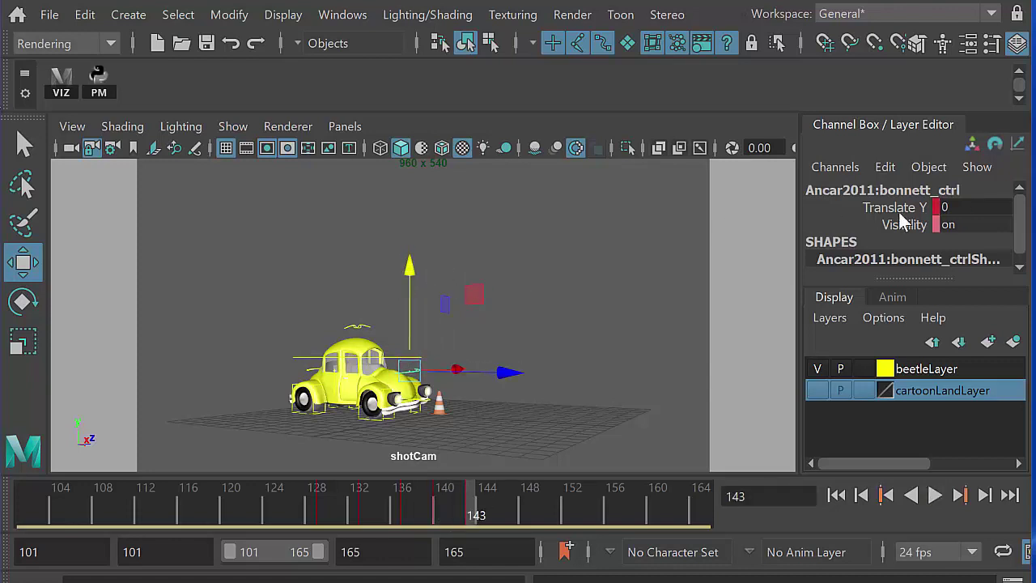
{"action": "left_click", "coordinate": [935, 496]}
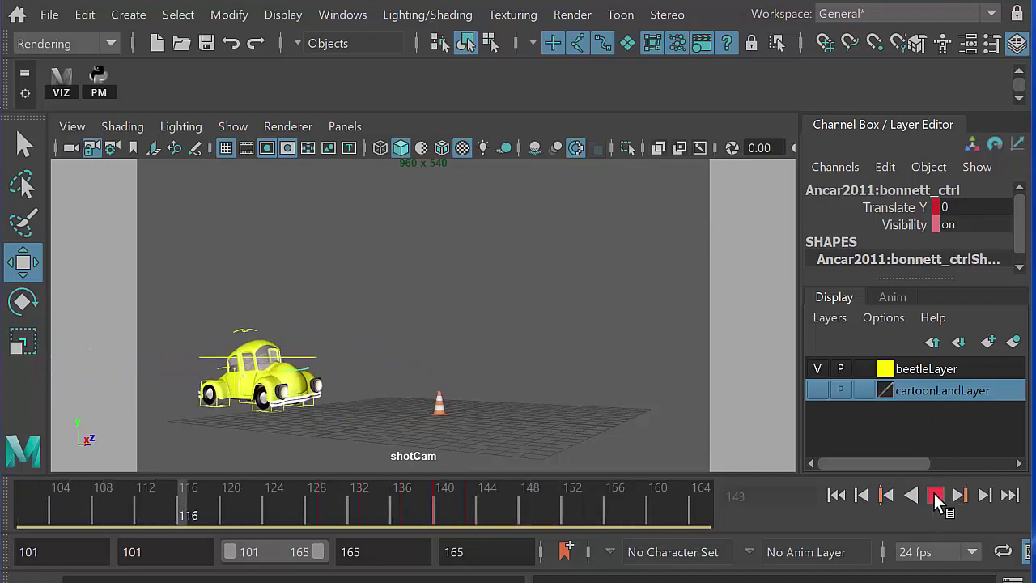
{"action": "left_click", "coordinate": [934, 496]}
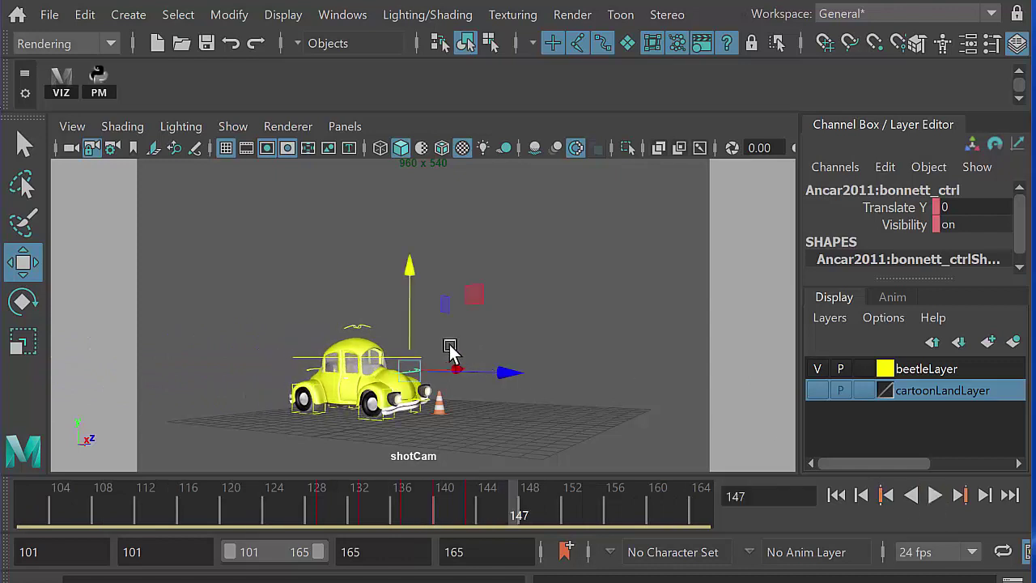
{"action": "key", "text": "space"}
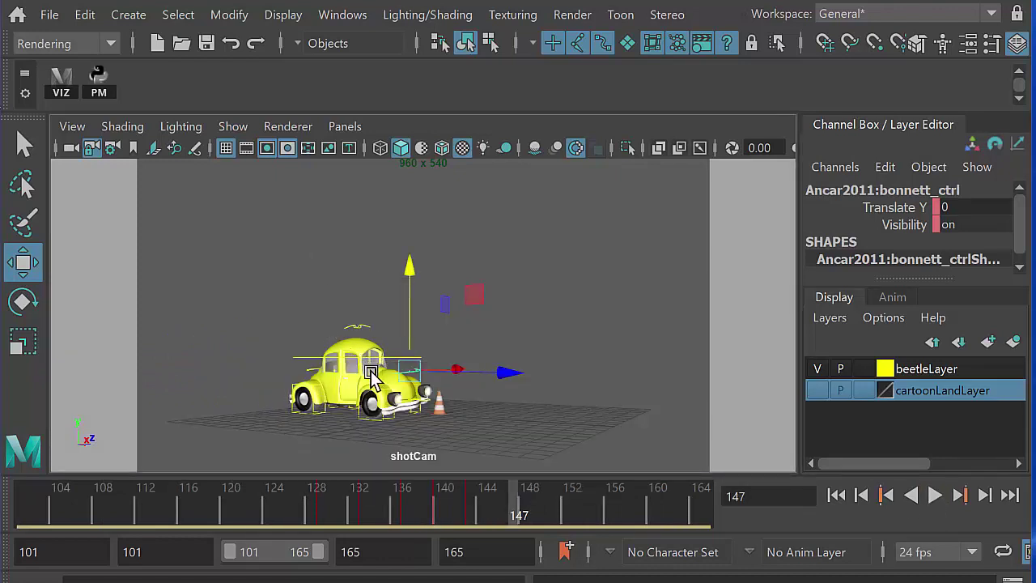
Key the boot control open on frame 137 at Translate Y about 0.86 and nearly closed on frame 141
{"action": "left_click", "coordinate": [308, 366]}
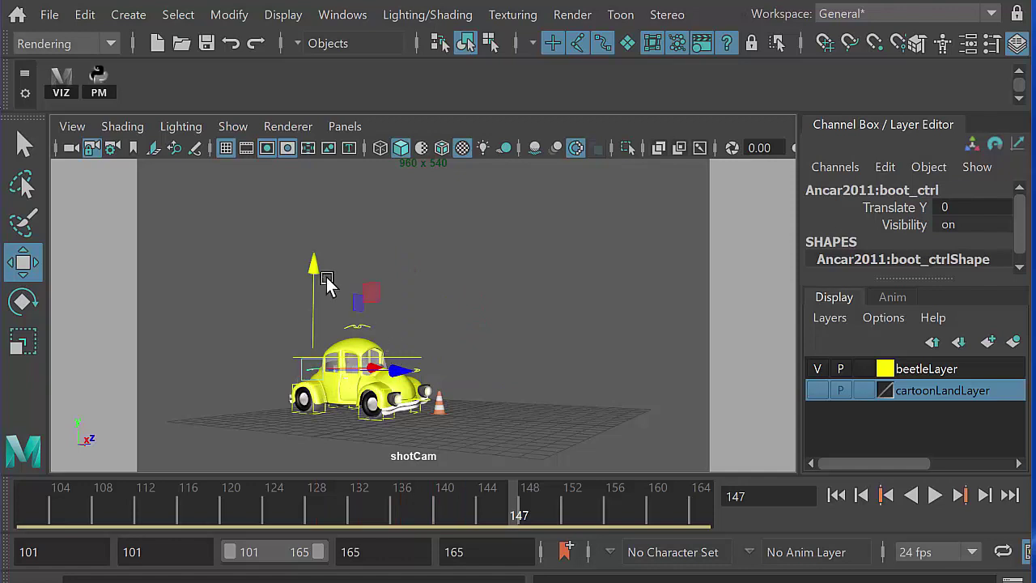
{"action": "mouse_move", "coordinate": [326, 277]}
{"action": "left_mouse_down"}
{"action": "mouse_move", "coordinate": [314, 255]}
{"action": "mouse_move", "coordinate": [315, 292]}
{"action": "left_mouse_up"}
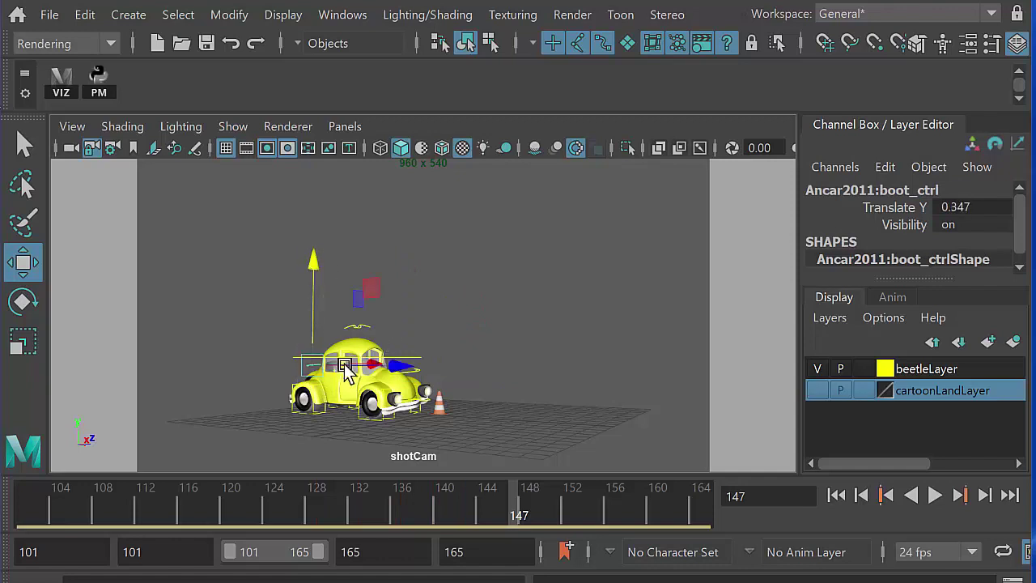
{"action": "mouse_move", "coordinate": [258, 508]}
{"action": "left_mouse_down"}
{"action": "mouse_move", "coordinate": [362, 505]}
{"action": "mouse_move", "coordinate": [285, 502]}
{"action": "mouse_move", "coordinate": [332, 508]}
{"action": "mouse_move", "coordinate": [306, 519]}
{"action": "mouse_move", "coordinate": [350, 518]}
{"action": "mouse_move", "coordinate": [323, 521]}
{"action": "mouse_move", "coordinate": [401, 514]}
{"action": "left_mouse_up"}
{"action": "left_click_drag", "start_coordinate": [312, 286], "coordinate": [320, 299]}
{"action": "left_click_drag", "start_coordinate": [413, 518], "coordinate": [450, 516]}
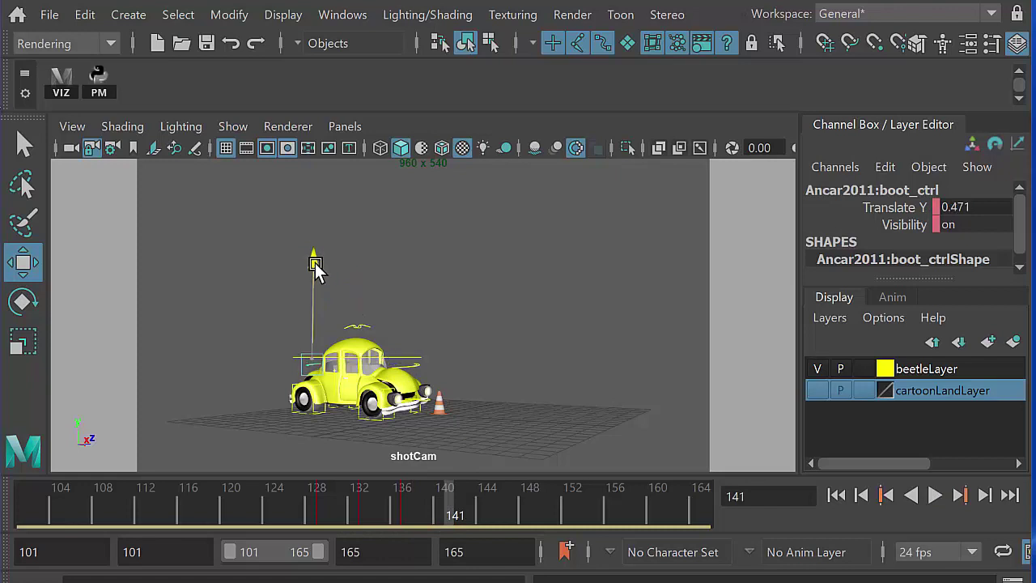
{"action": "left_click_drag", "start_coordinate": [314, 265], "coordinate": [314, 279]}
Key the boot control's Translate Y at 0.859 on frame 144 and at 0 on frame 147
{"action": "left_click_drag", "start_coordinate": [457, 513], "coordinate": [482, 512]}
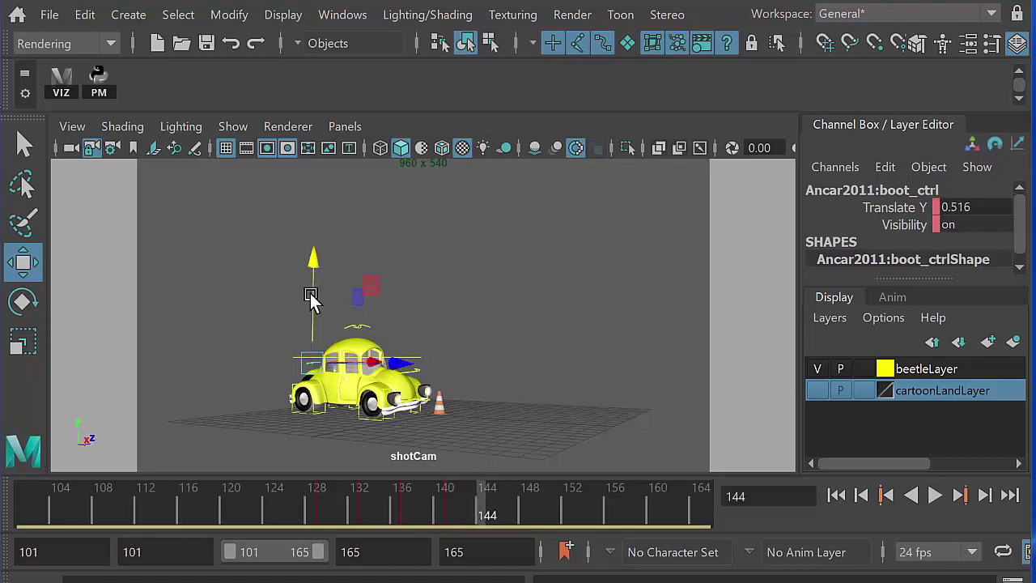
{"action": "left_click_drag", "start_coordinate": [312, 293], "coordinate": [313, 285]}
{"action": "left_click_drag", "start_coordinate": [492, 518], "coordinate": [519, 518]}
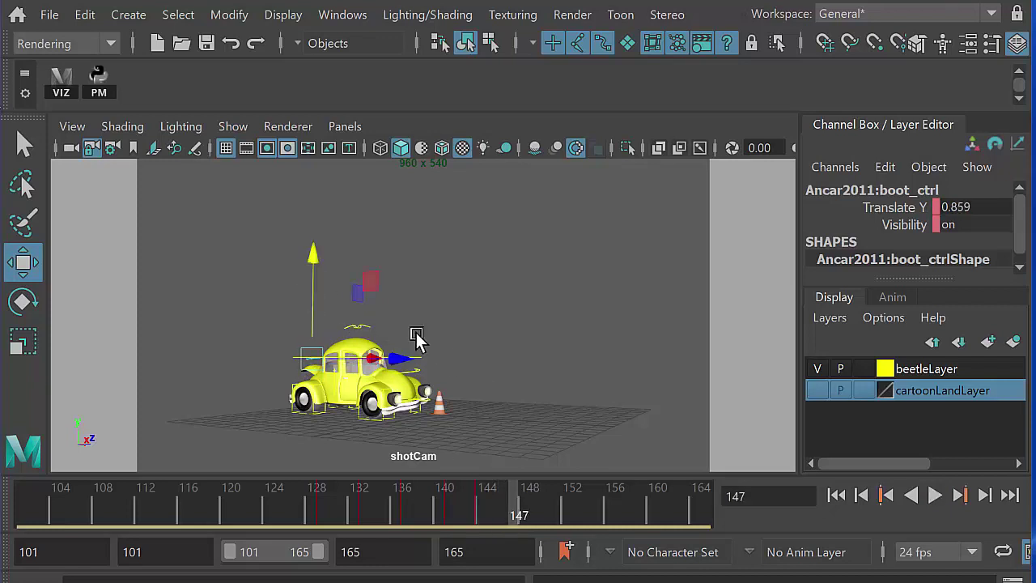
{"action": "left_click_drag", "start_coordinate": [314, 261], "coordinate": [313, 273]}
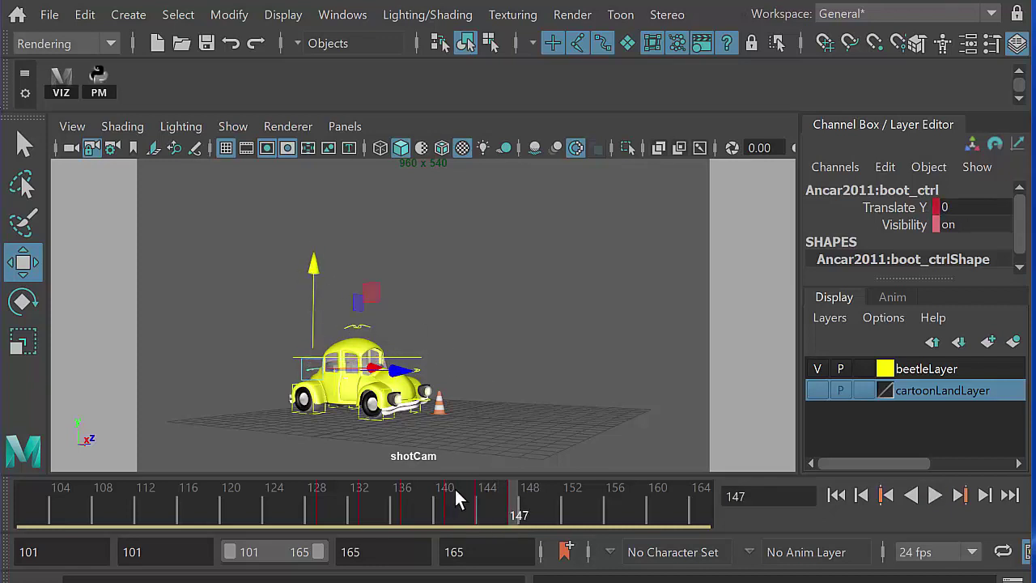
Deselect the controls and play back the shot to review the bonnet and boot motion together
{"action": "left_click_drag", "start_coordinate": [455, 497], "coordinate": [134, 506]}
{"action": "left_click", "coordinate": [710, 451]}
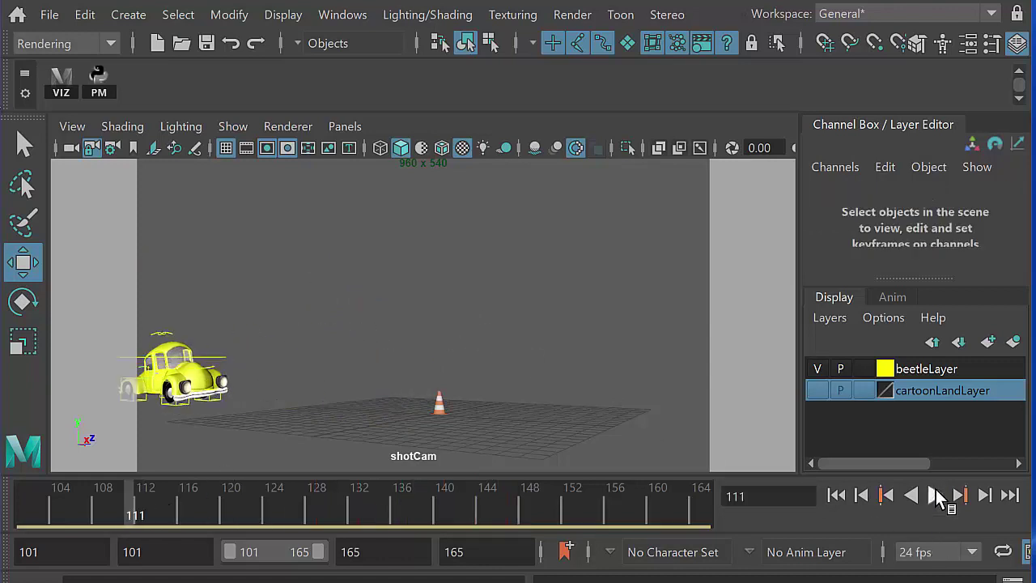
{"action": "left_click", "coordinate": [934, 495]}
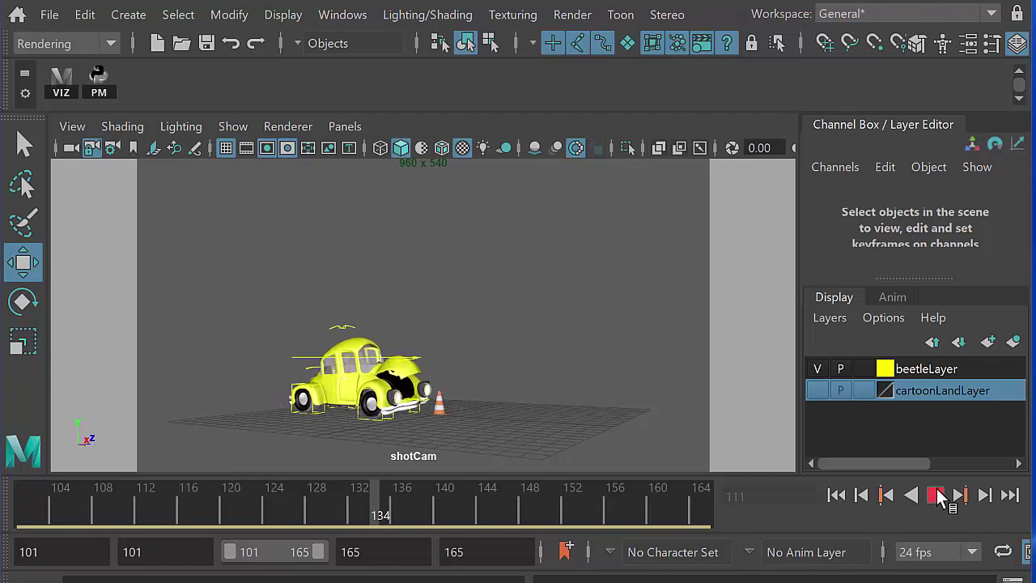
{"action": "left_click", "coordinate": [934, 495]}
Select the boot control, go to frame 144 and frame its animation curves in the Graph Editor
{"action": "left_click_drag", "start_coordinate": [388, 508], "coordinate": [343, 484]}
{"action": "left_click", "coordinate": [307, 367]}
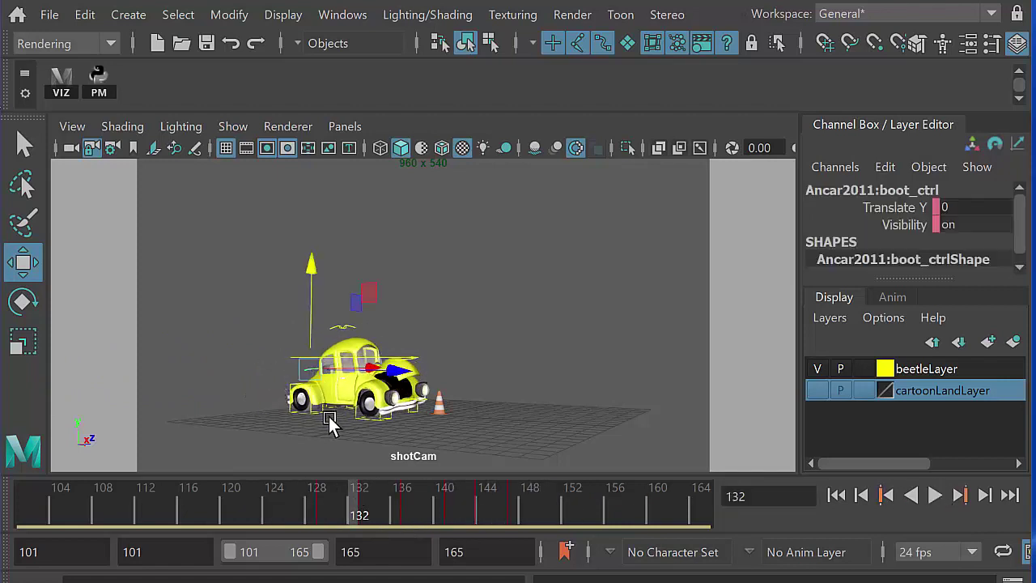
{"action": "left_click_drag", "start_coordinate": [442, 516], "coordinate": [486, 520]}
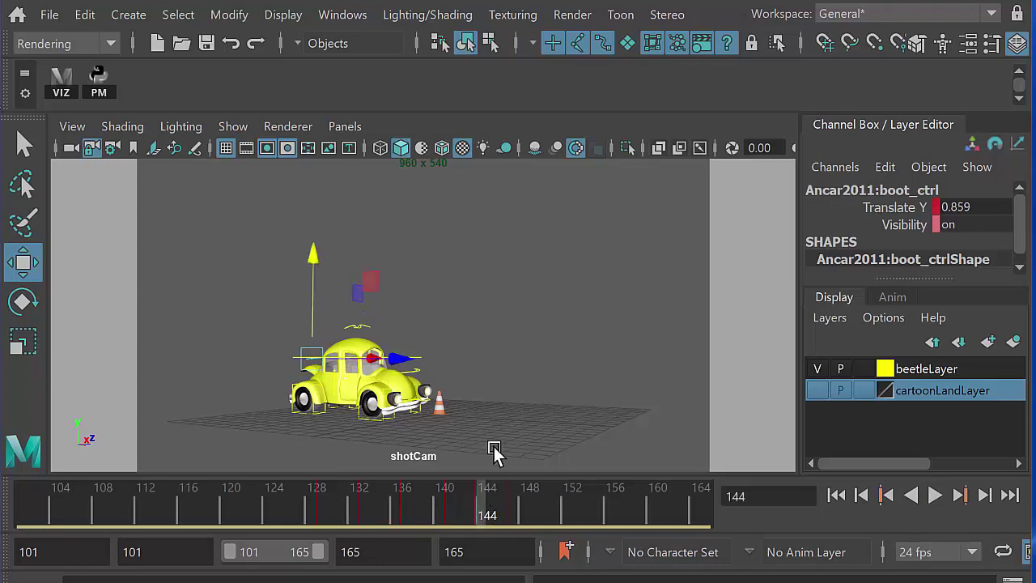
{"action": "key", "text": "space"}
{"action": "key", "text": "space"}
{"action": "key", "text": "space"}
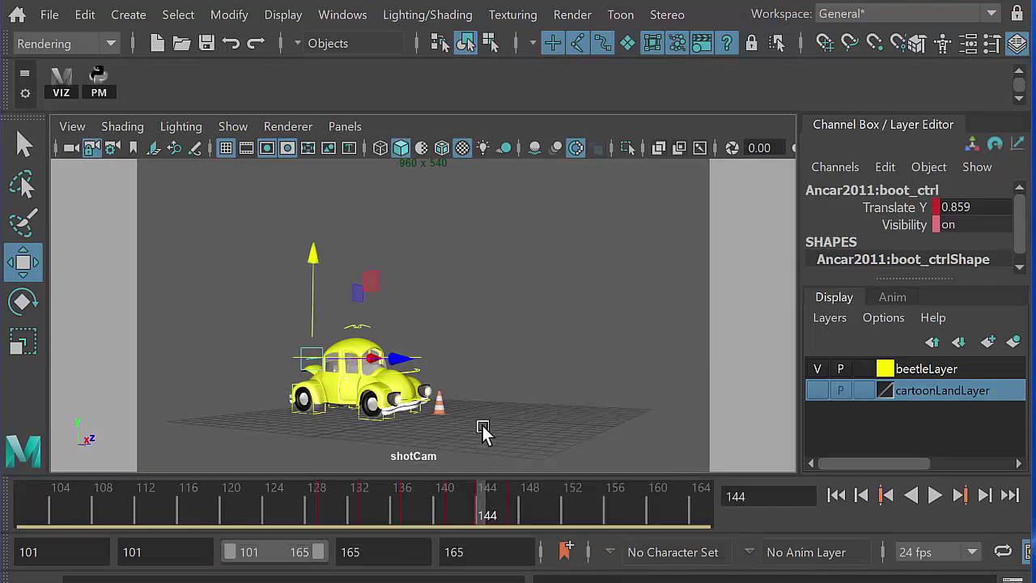
{"action": "key", "text": "space"}
{"action": "left_click_drag", "start_coordinate": [482, 424], "coordinate": [489, 403]}
{"action": "key", "text": "f"}
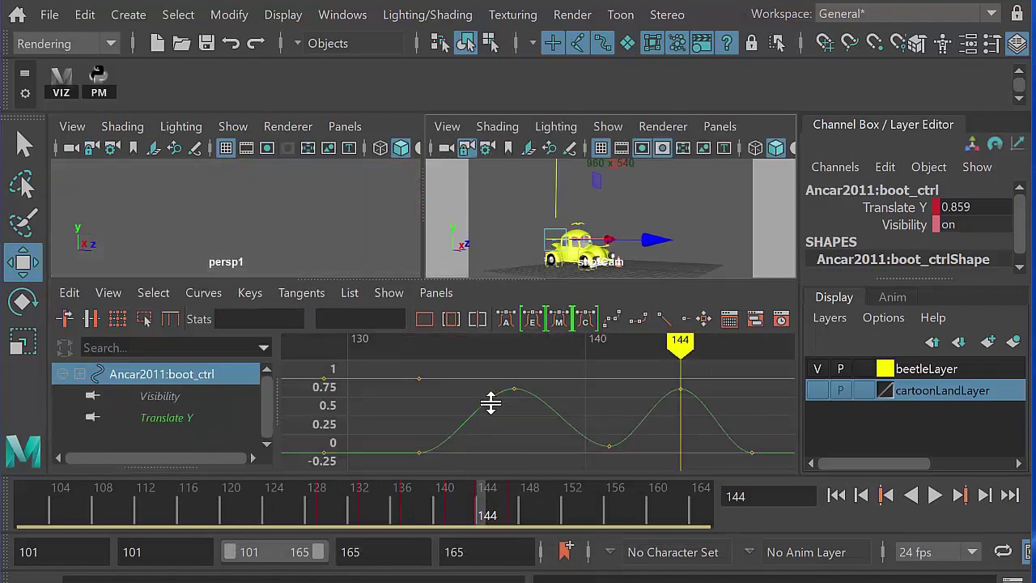
Lower the boot's Translate Y key at frame 144 to 0.331 and the one at frame 141 to -0.0195
{"action": "key", "text": "space"}
{"action": "key", "text": "f"}
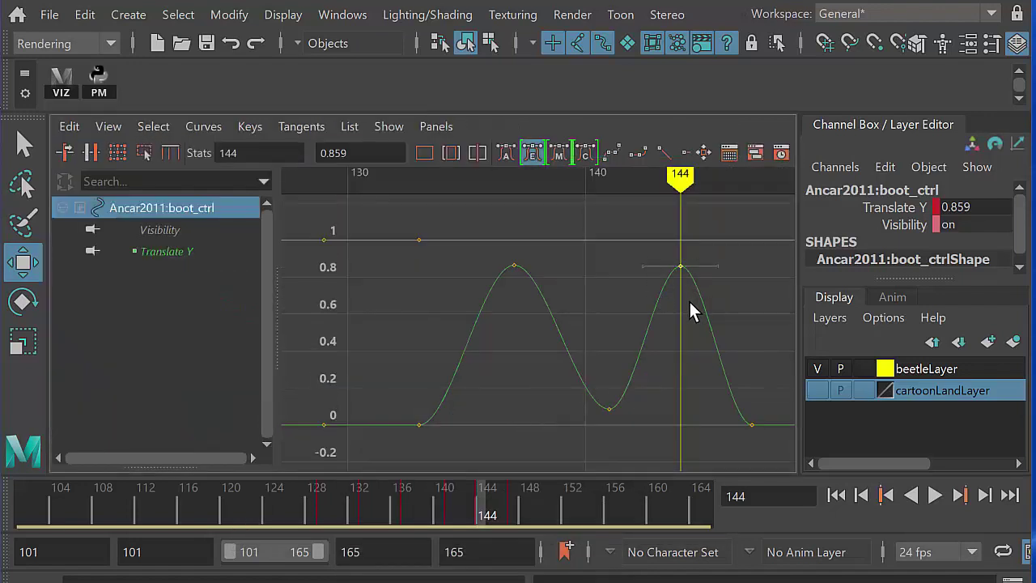
{"action": "middle_click_drag", "start_coordinate": [682, 305], "coordinate": [682, 424]}
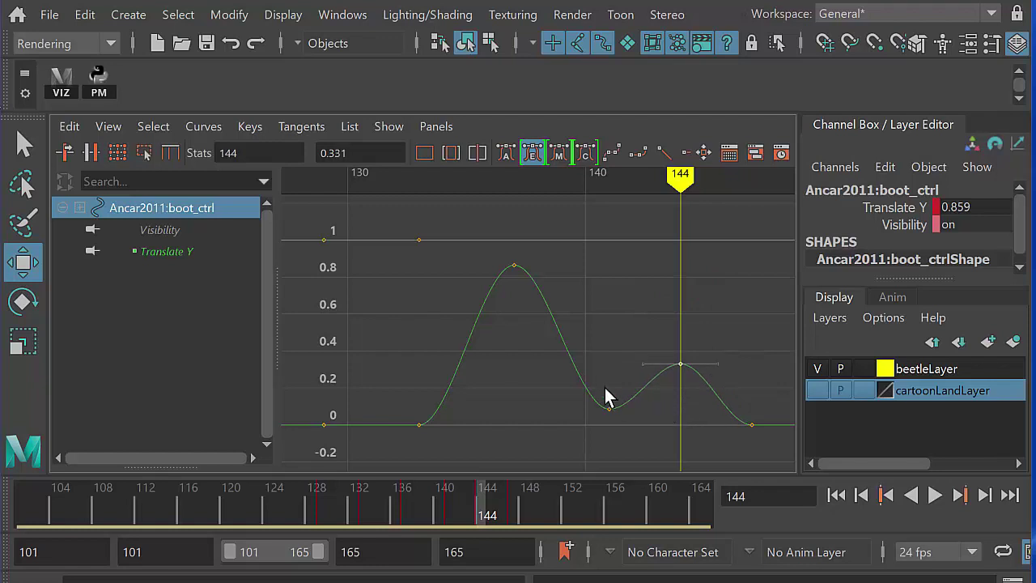
{"action": "middle_click_drag", "start_coordinate": [627, 387], "coordinate": [626, 392]}
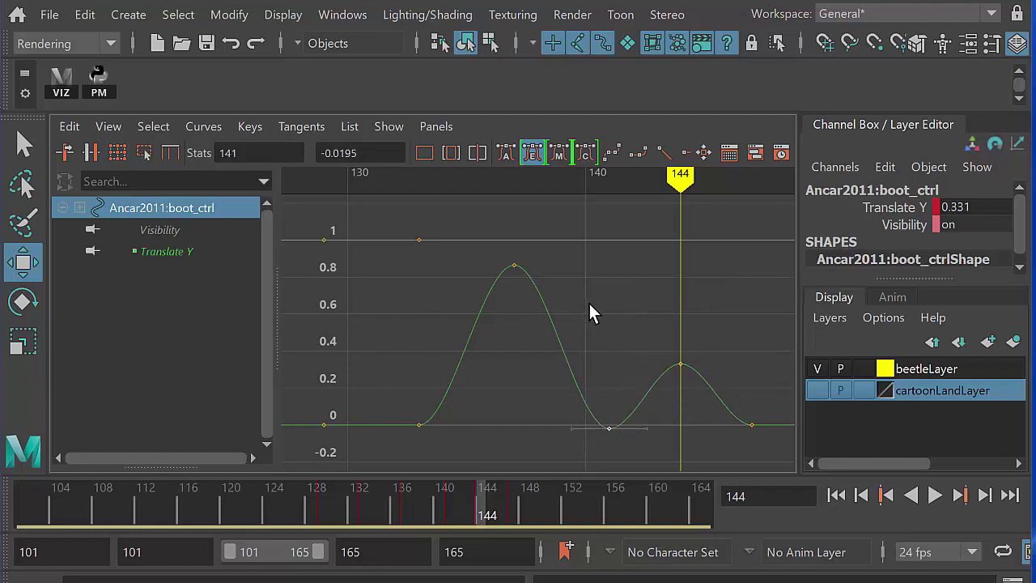
Deselect the boot control, maximize the shotCam view and make cartoonLandLayer visible again
{"action": "key", "text": "space"}
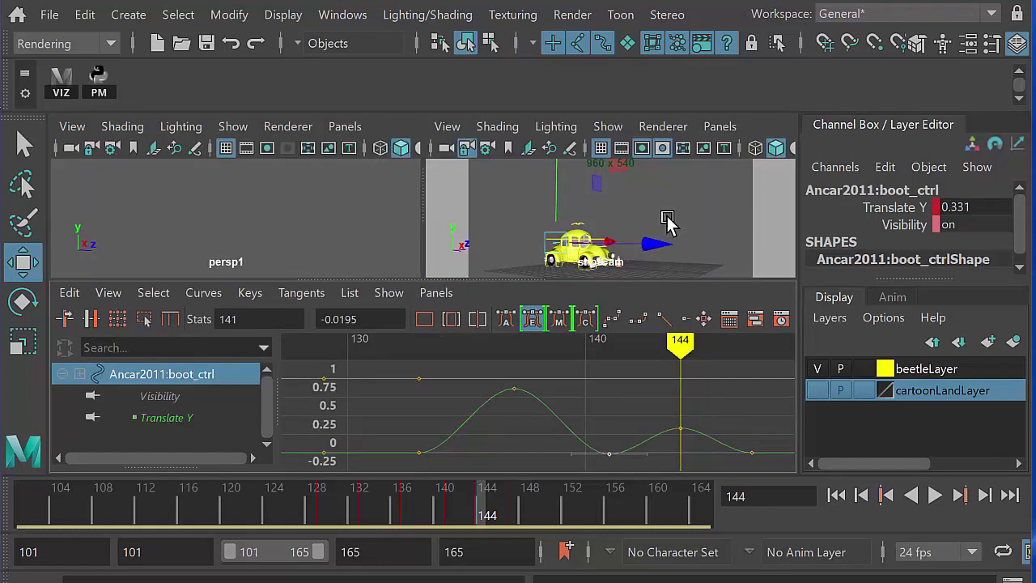
{"action": "left_click", "coordinate": [666, 222]}
{"action": "key", "text": "space"}
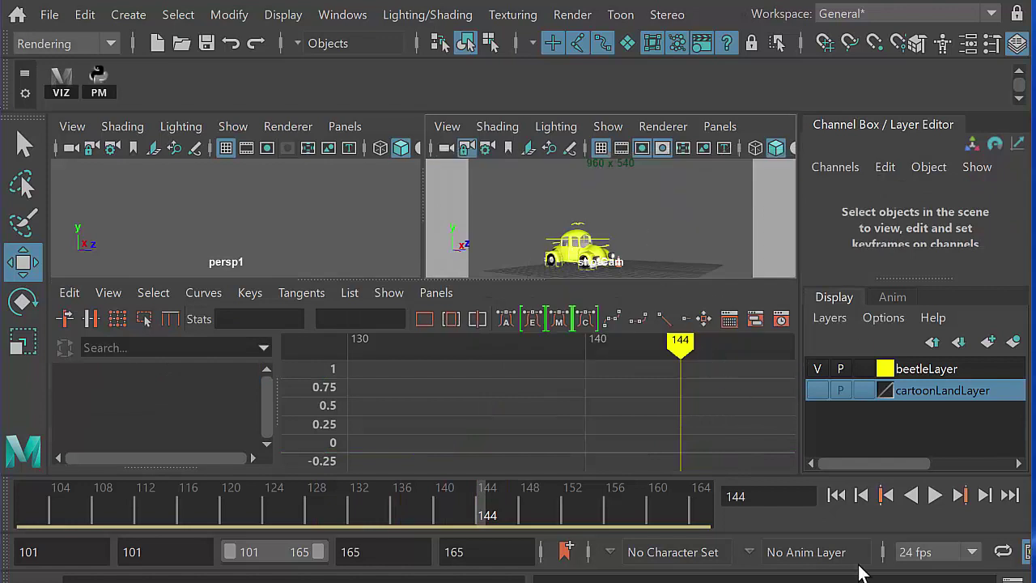
{"action": "key", "text": "space"}
{"action": "left_click", "coordinate": [817, 390]}
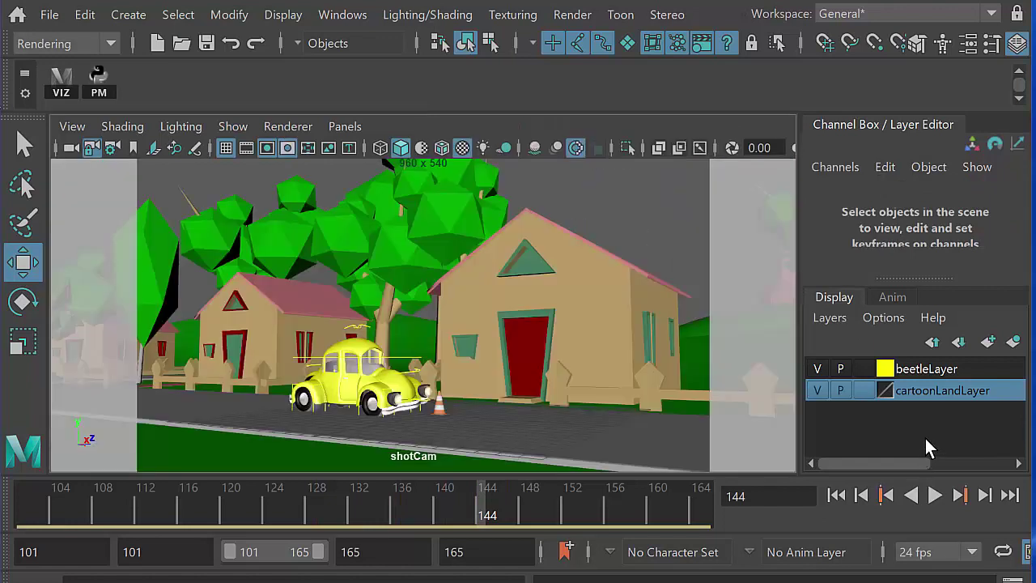
Play back and scrub the complete car stop with the cartoon street shown
{"action": "left_click", "coordinate": [935, 496]}
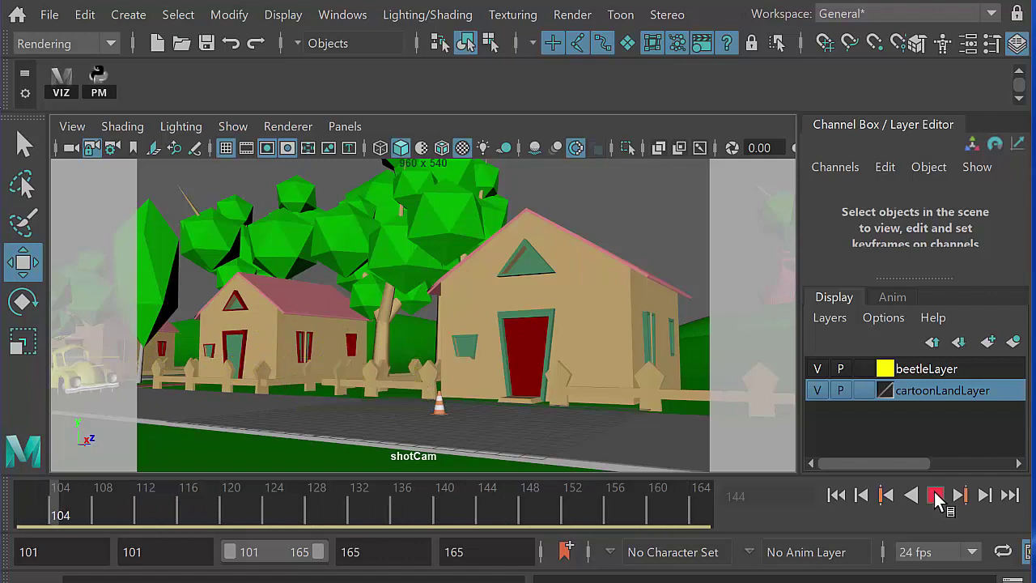
{"action": "left_click", "coordinate": [936, 496]}
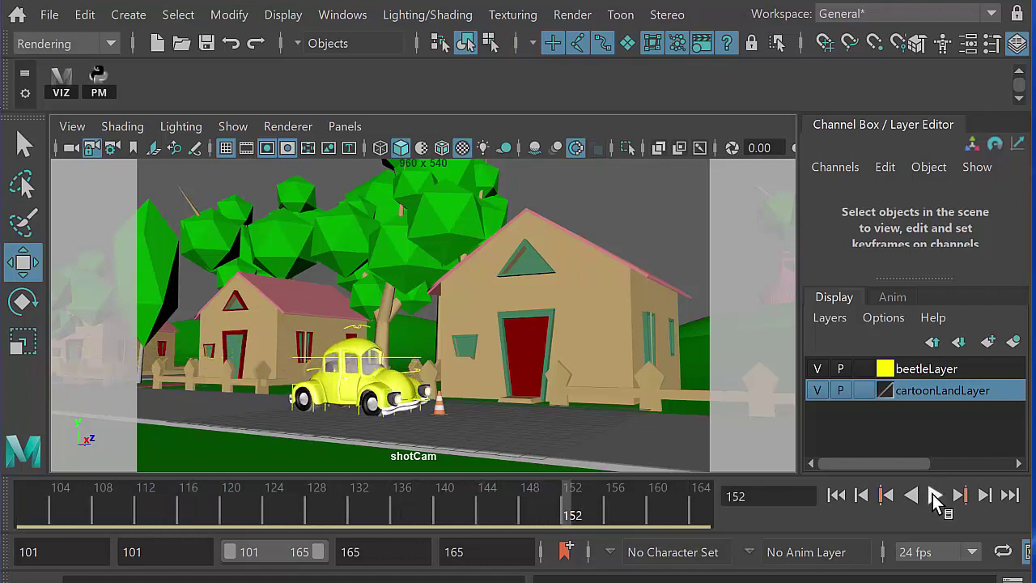
{"action": "left_click_drag", "start_coordinate": [368, 526], "coordinate": [74, 526]}
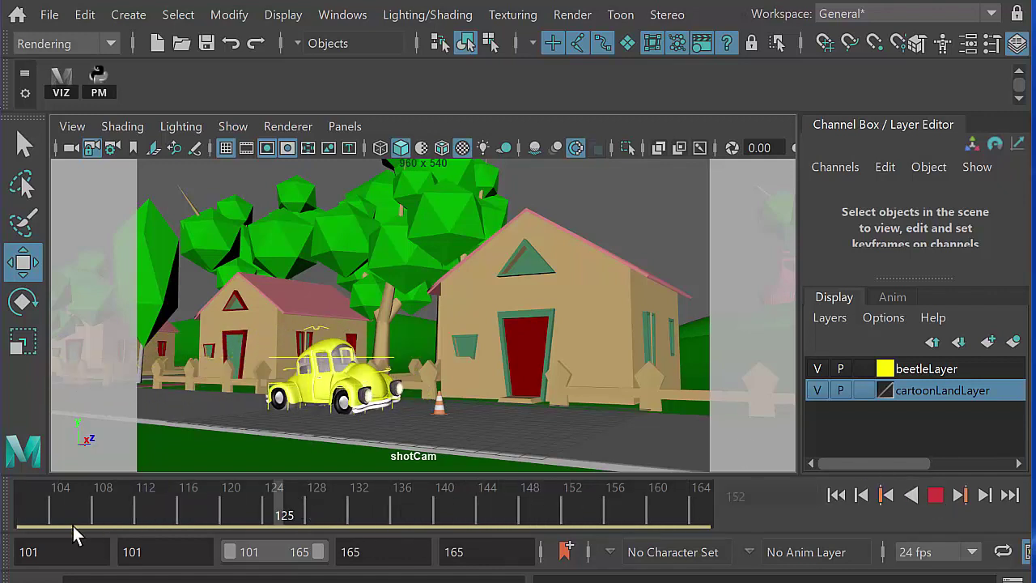
Select and unlock shotCam, key it at frame 101, and dolly it closer to the stopped car at frame 165
{"action": "left_click", "coordinate": [71, 149]}
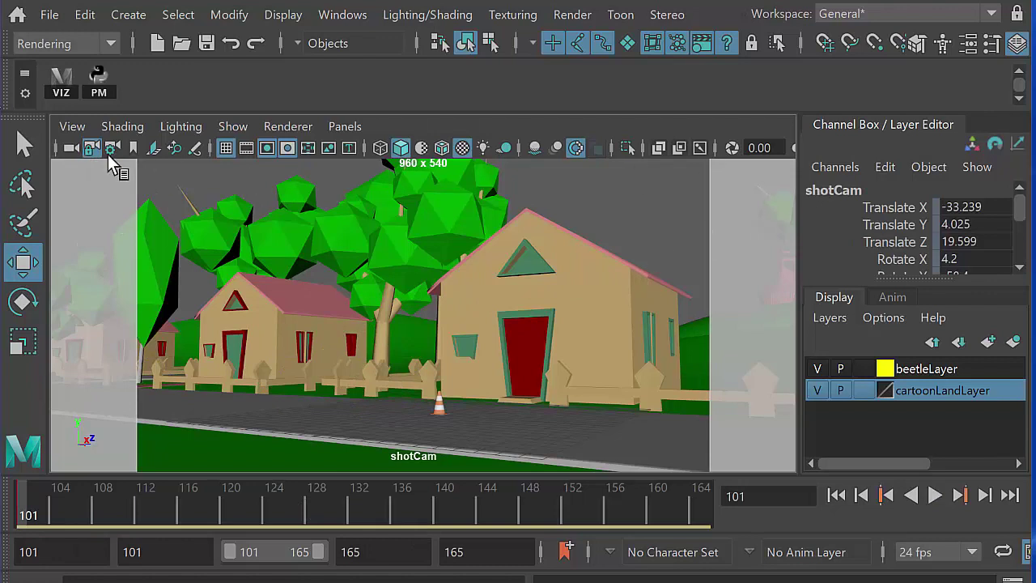
{"action": "key", "text": "s"}
{"action": "left_click_drag", "start_coordinate": [116, 506], "coordinate": [50, 504]}
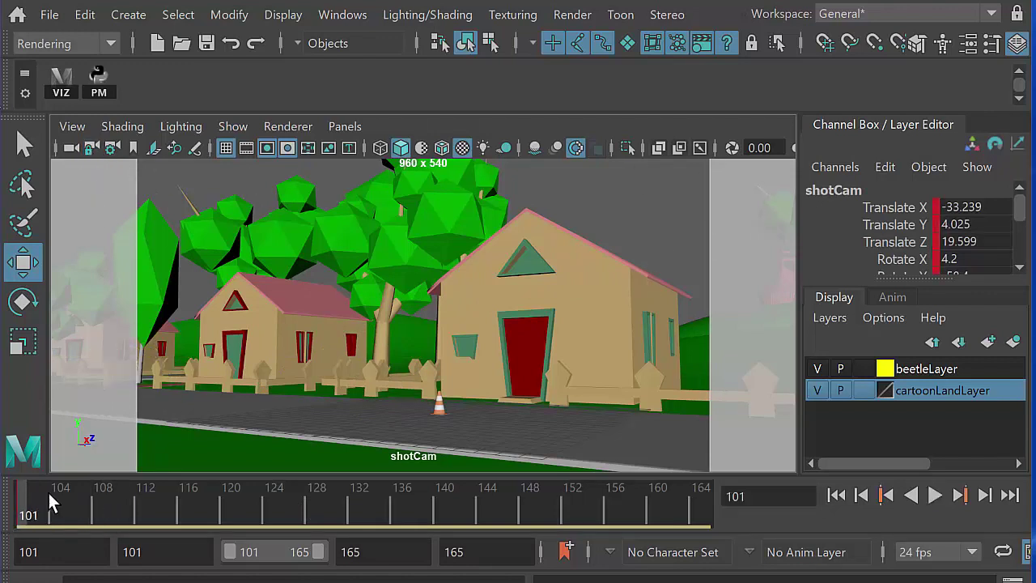
{"action": "left_click_drag", "start_coordinate": [350, 509], "coordinate": [716, 507]}
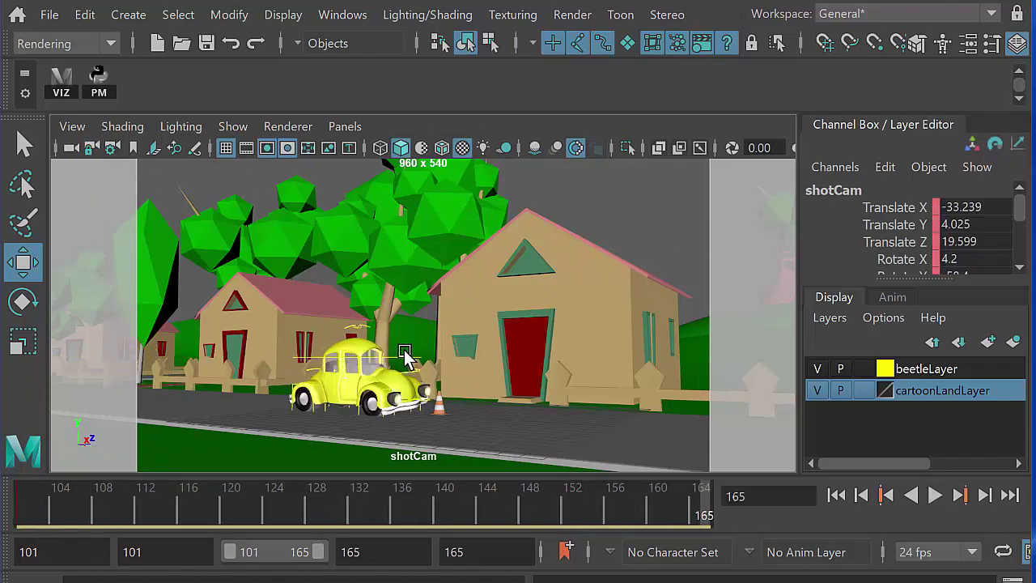
{"action": "right_click_drag", "start_coordinate": [404, 356], "coordinate": [477, 362], "text": "alt"}
Reframe shotCam at frame 101, closer in and turned toward the car's entry side, and play back the camera move
{"action": "left_click_drag", "start_coordinate": [310, 501], "coordinate": [12, 518]}
{"action": "scroll", "coordinate": [286, 368], "scroll_direction": "up", "scroll_amount": 6}
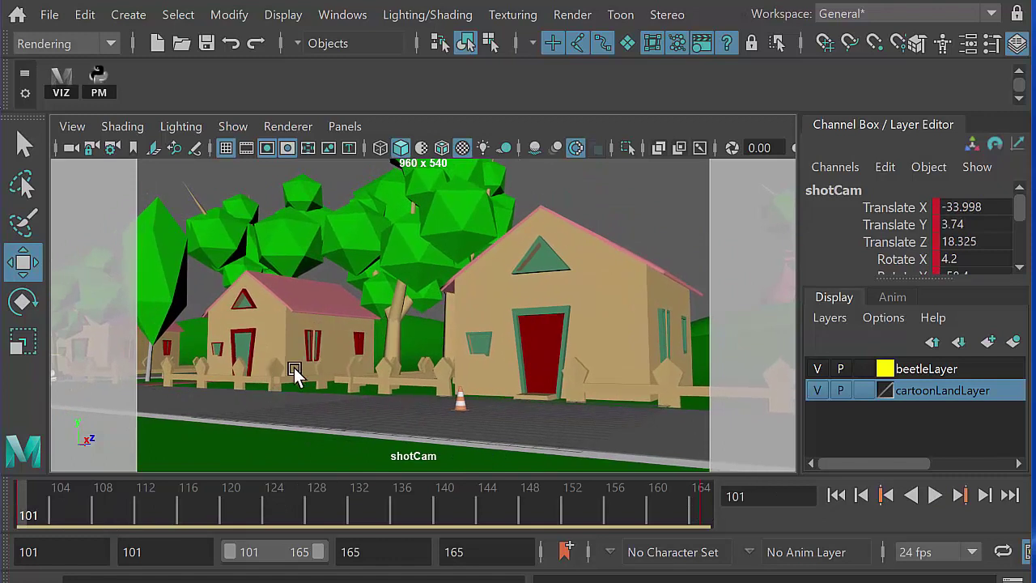
{"action": "scroll", "coordinate": [287, 372], "scroll_direction": "up", "scroll_amount": 2}
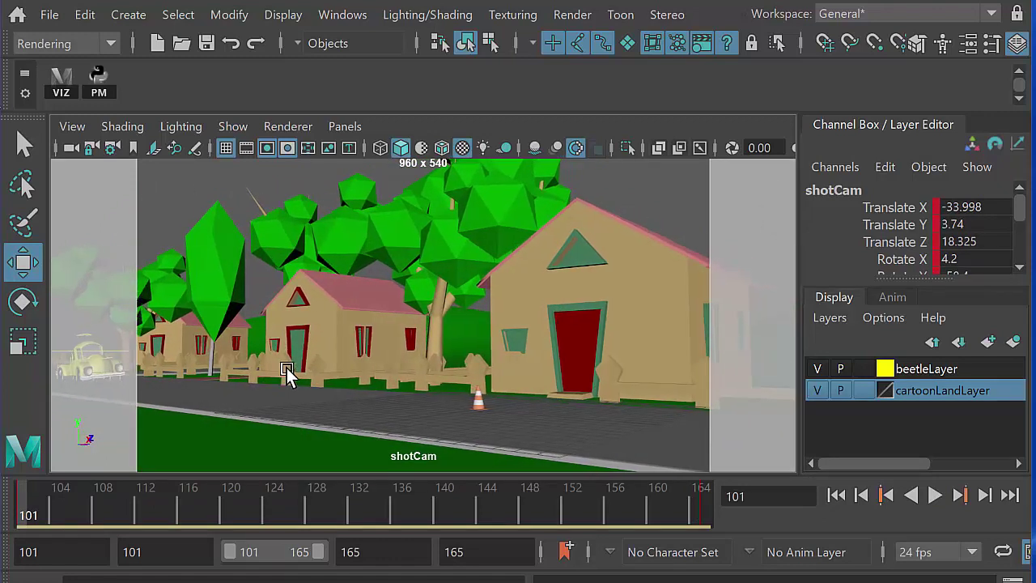
{"action": "left_click_drag", "start_coordinate": [286, 374], "coordinate": [278, 381], "text": "alt"}
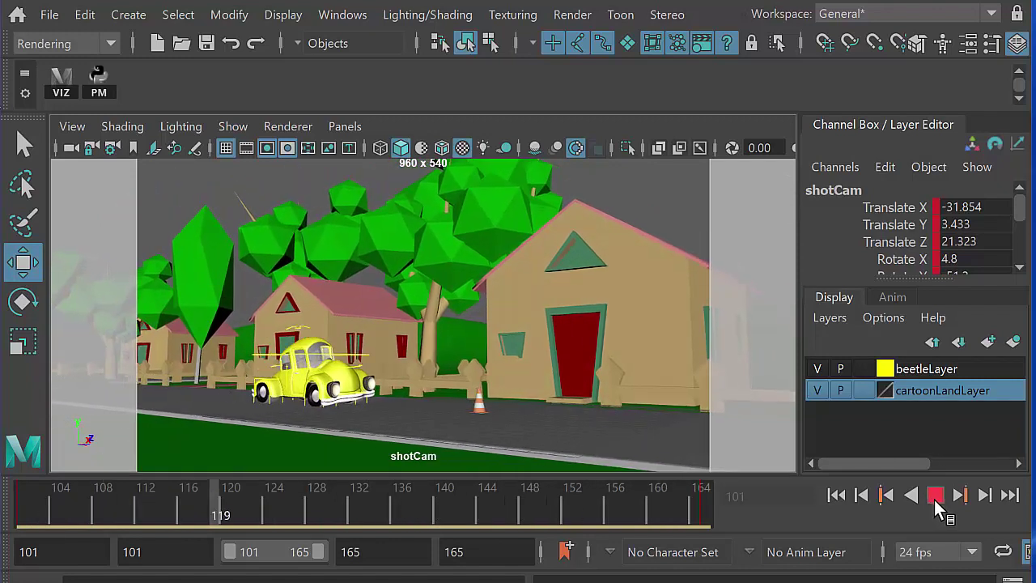
{"action": "left_click", "coordinate": [933, 494]}
Move the traffic cone closer to the car with Translate Z -0.971 at frame 125, deselect it and play back the shot
{"action": "left_click_drag", "start_coordinate": [656, 509], "coordinate": [707, 502]}
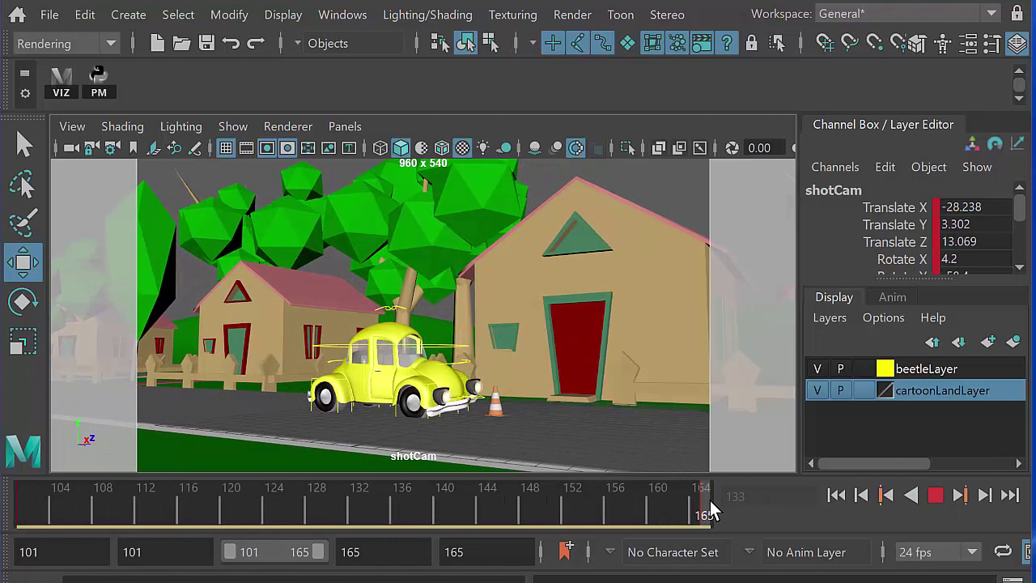
{"action": "left_click", "coordinate": [496, 401]}
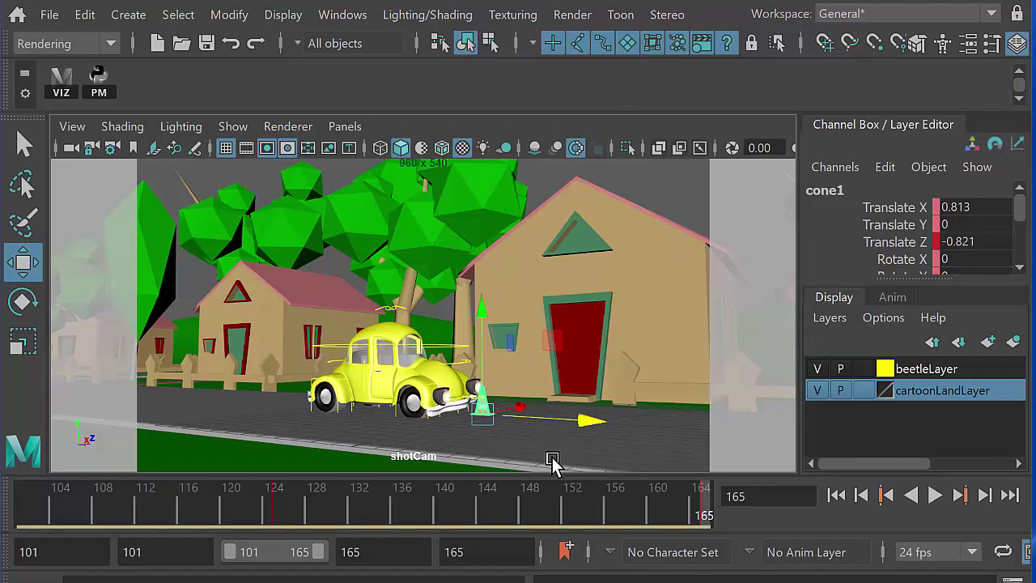
{"action": "left_click", "coordinate": [280, 510]}
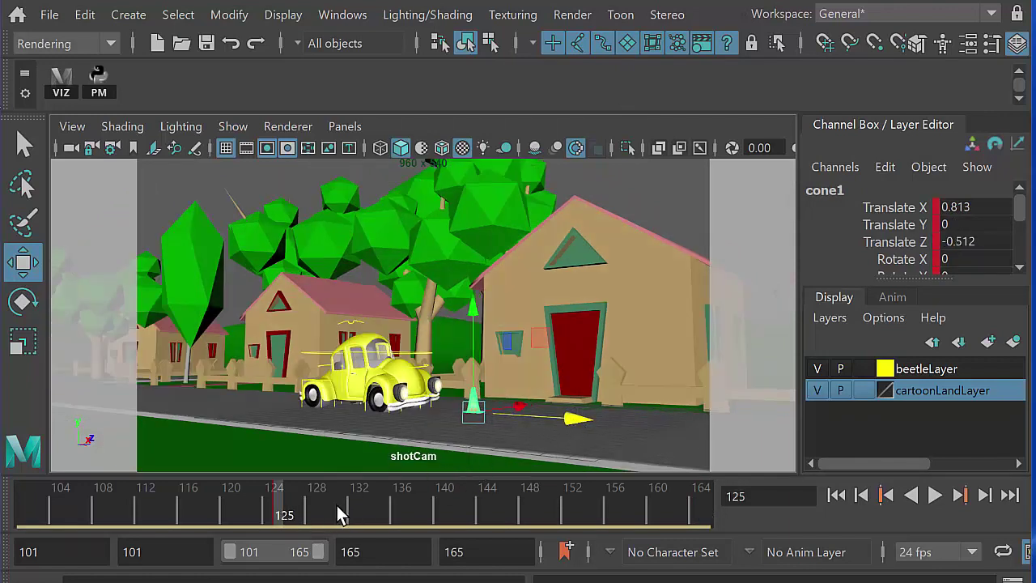
{"action": "key", "text": "alt+v"}
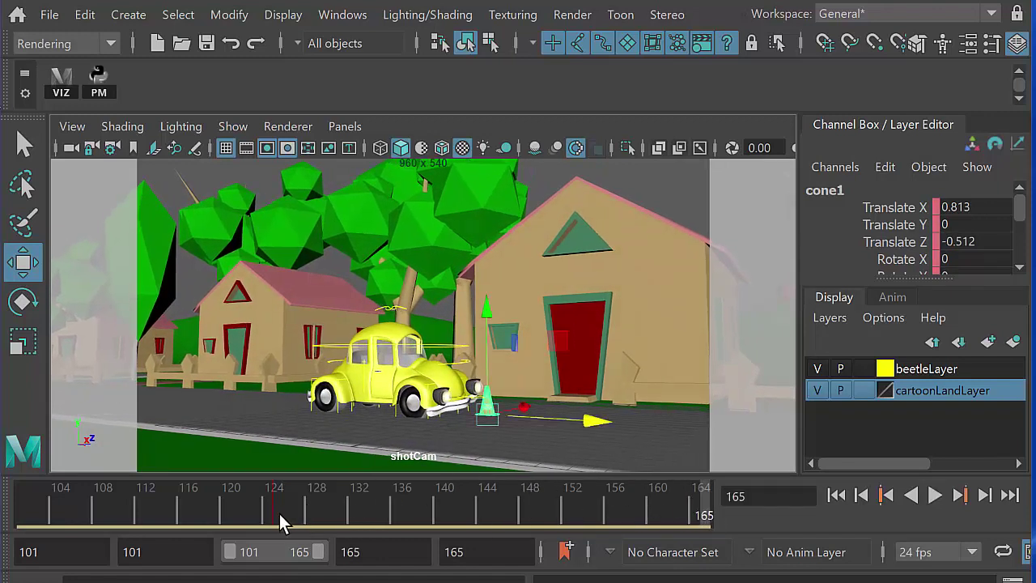
{"action": "left_click", "coordinate": [280, 513]}
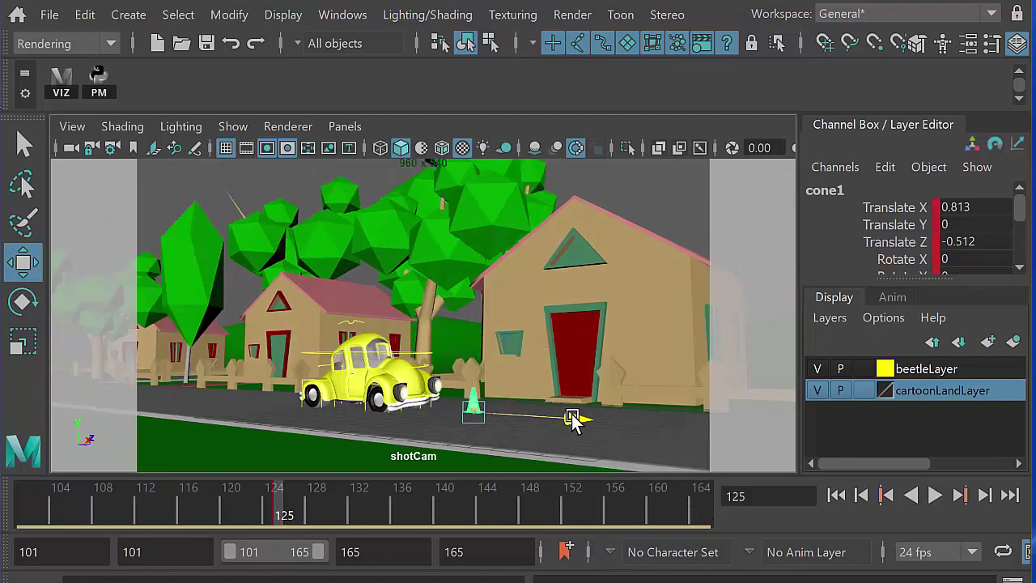
{"action": "key", "text": "alt+v"}
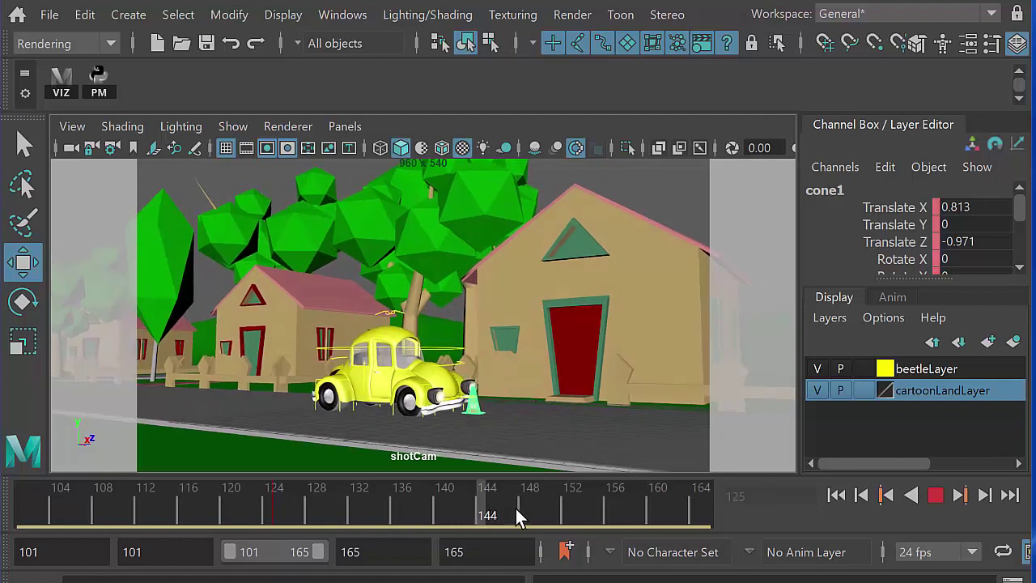
{"action": "left_click", "coordinate": [662, 184]}
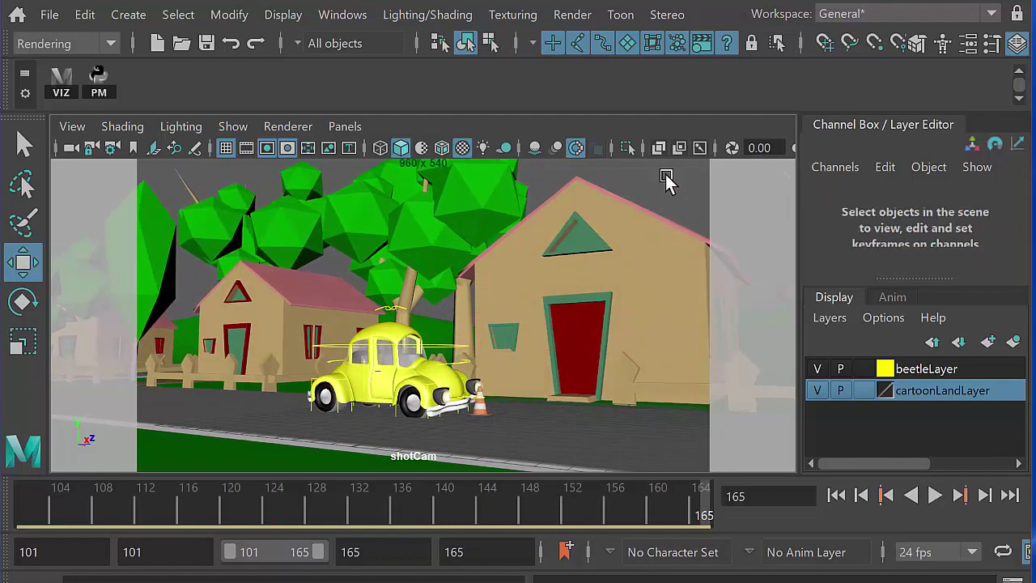
{"action": "left_click", "coordinate": [932, 497]}
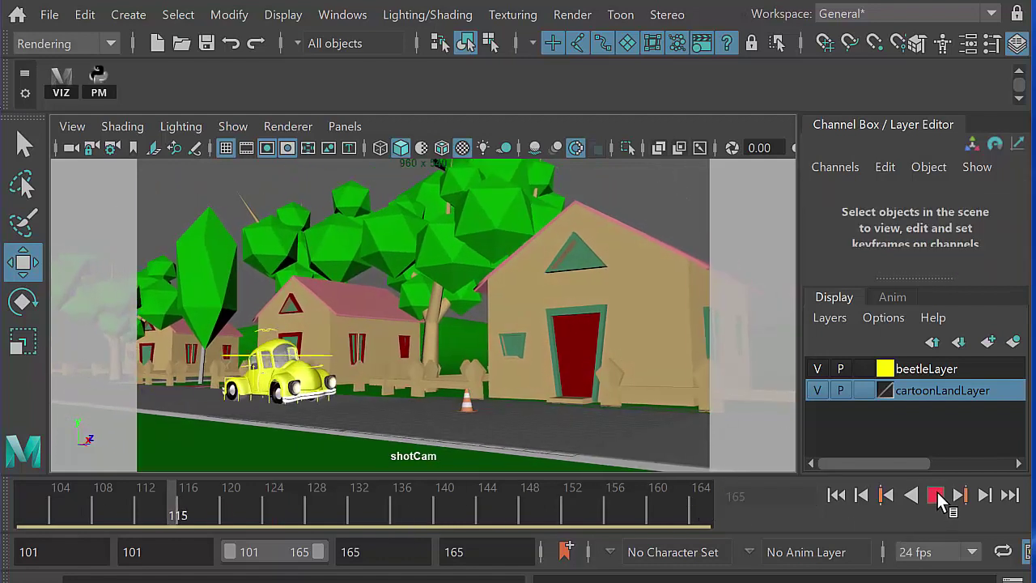